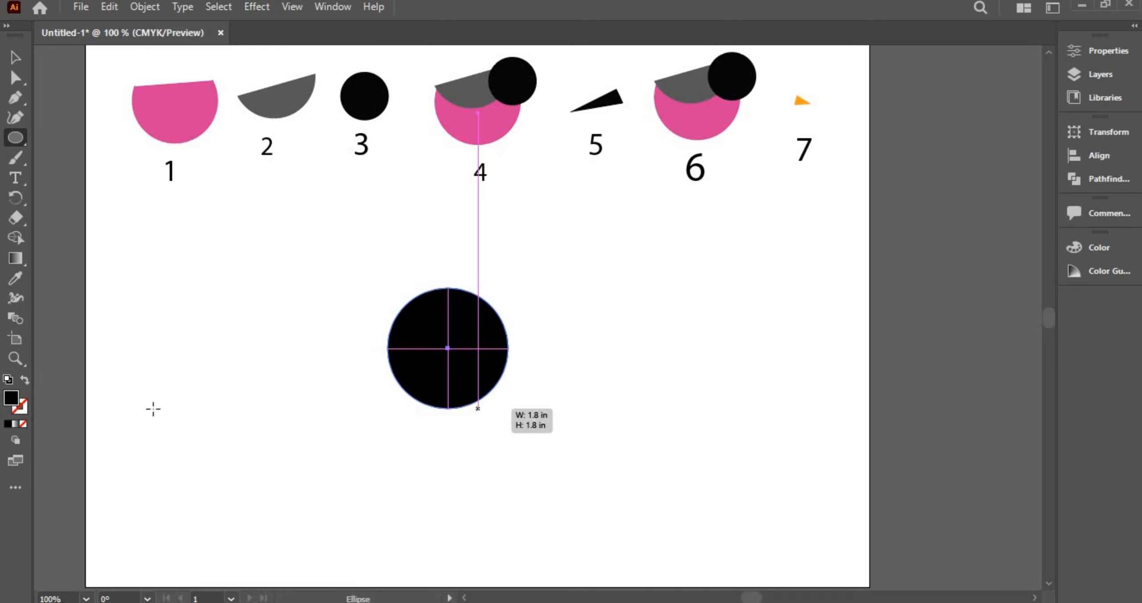
- Draw a 1.8 in circle on the artboard below the numbered reference shapes and fill it with pink
drag(477, 408, 478, 409)
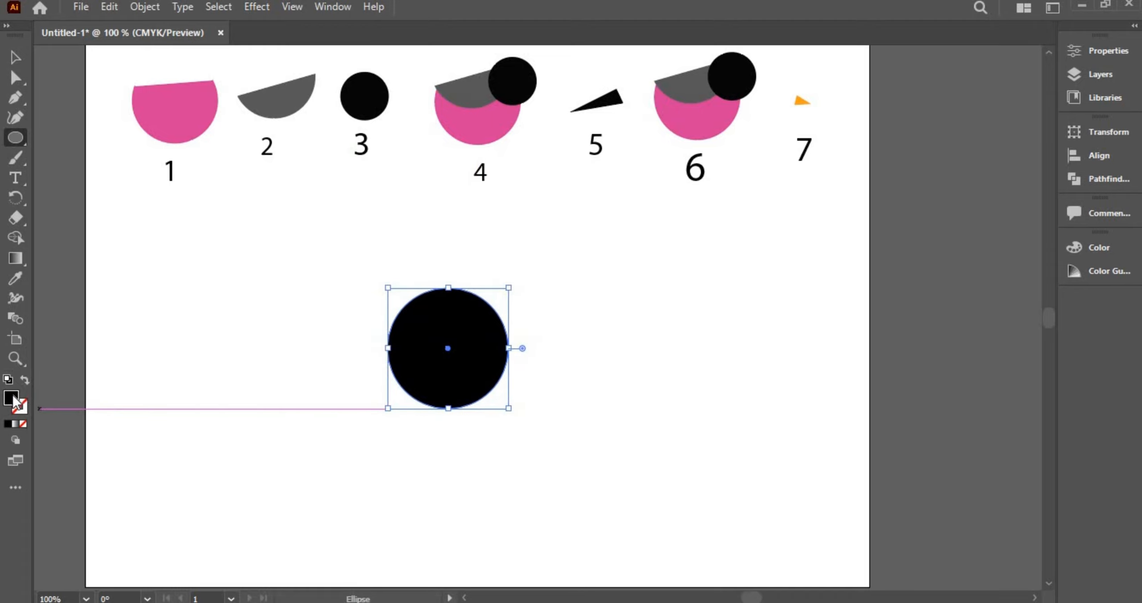
double_click(14, 400)
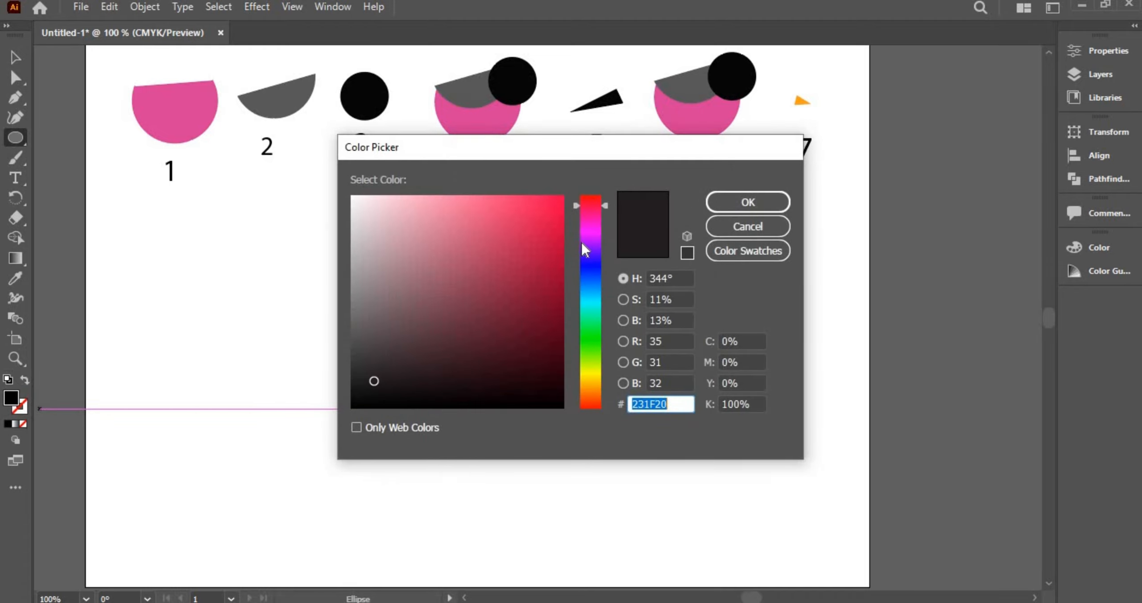
click(588, 216)
click(495, 223)
click(748, 203)
- Draw a pink square, centre it over the circle's upper part, and enlarge it until it is wider than the circle
right_click(15, 137)
click(67, 139)
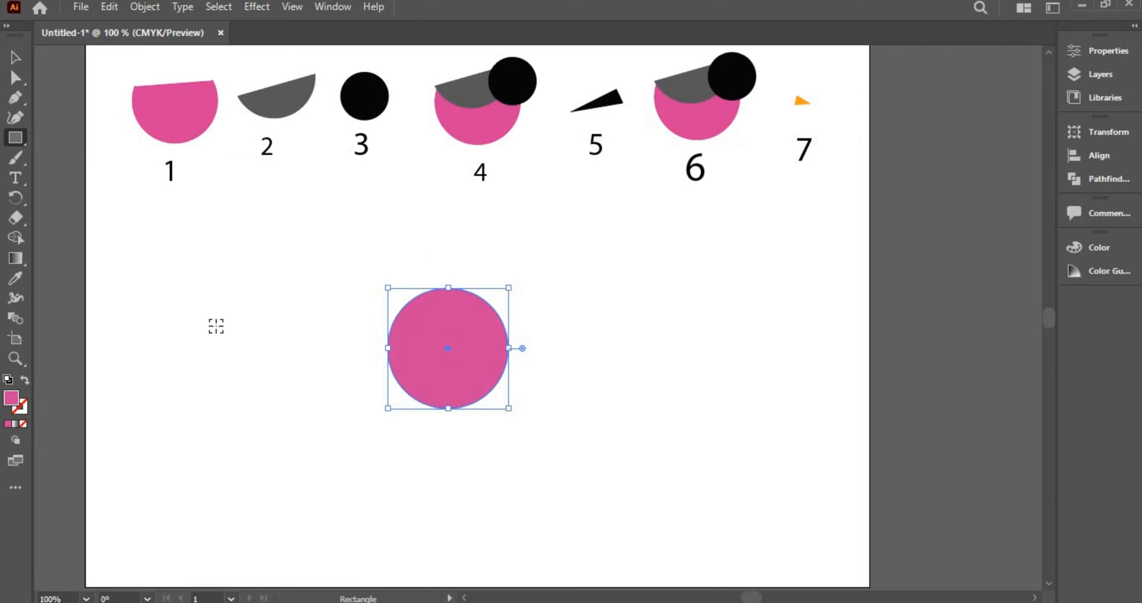
drag(216, 326, 268, 377)
click(15, 57)
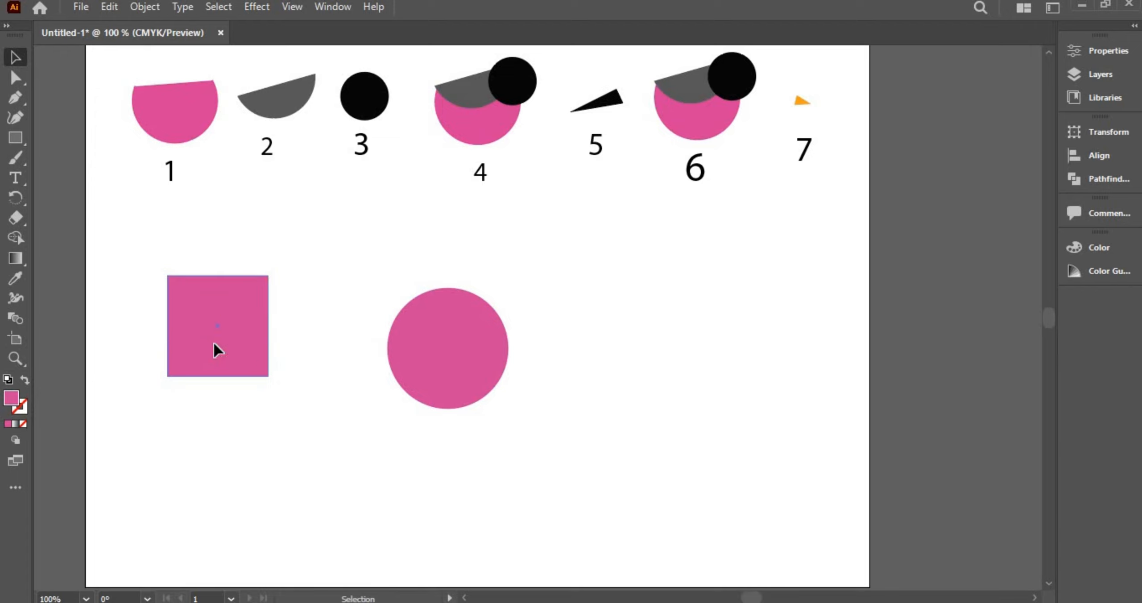
drag(224, 342, 455, 297)
mouse_move(494, 332)
mouse_down()
mouse_move(516, 344)
mouse_move(491, 328)
mouse_move(482, 293)
mouse_move(487, 326)
mouse_up()
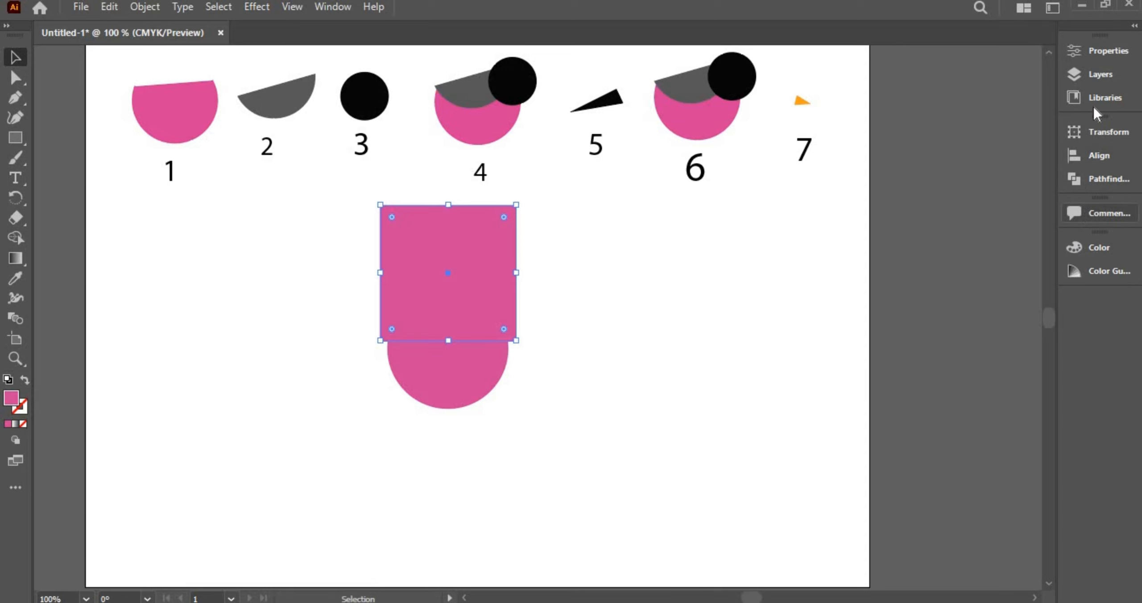
- Divide the overlapping square and circle with Pathfinder and ungroup the resulting pieces
click(1115, 184)
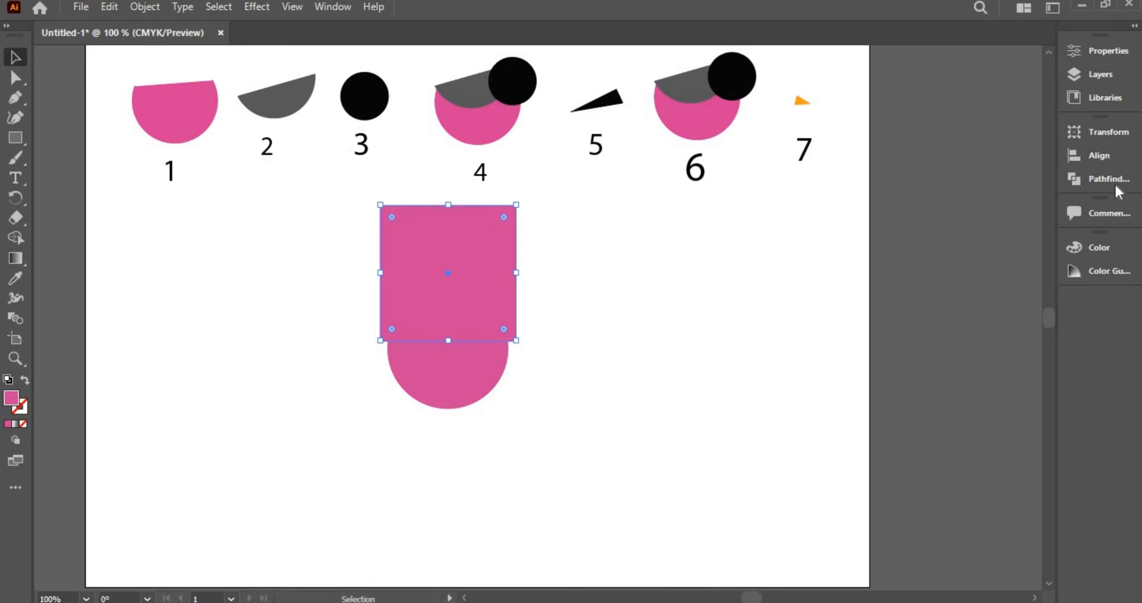
click(1115, 182)
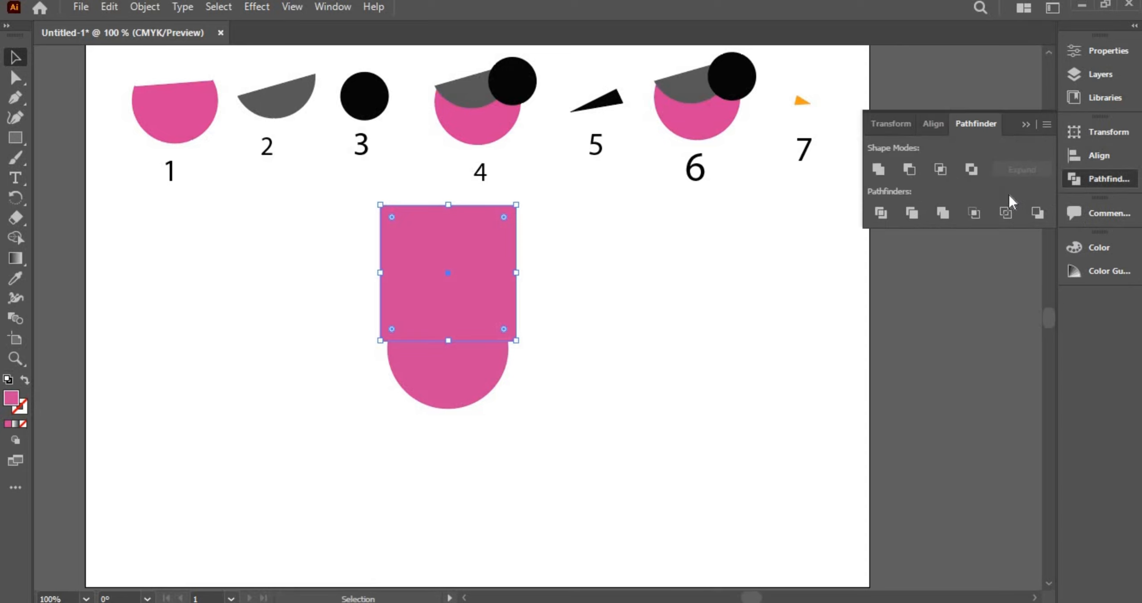
click(882, 216)
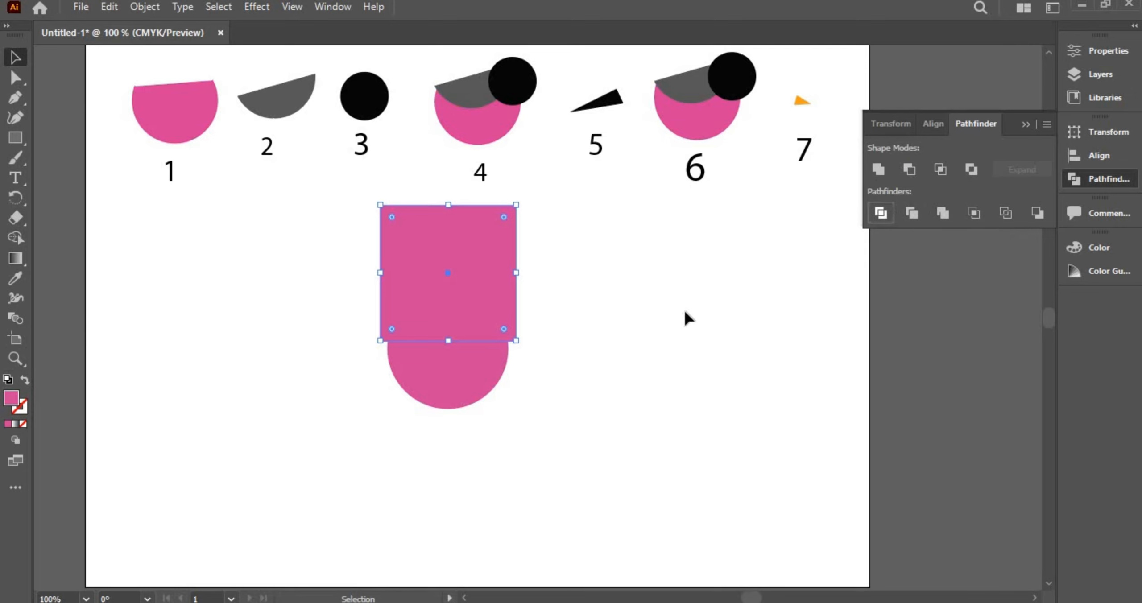
click(538, 317)
drag(539, 383, 313, 240)
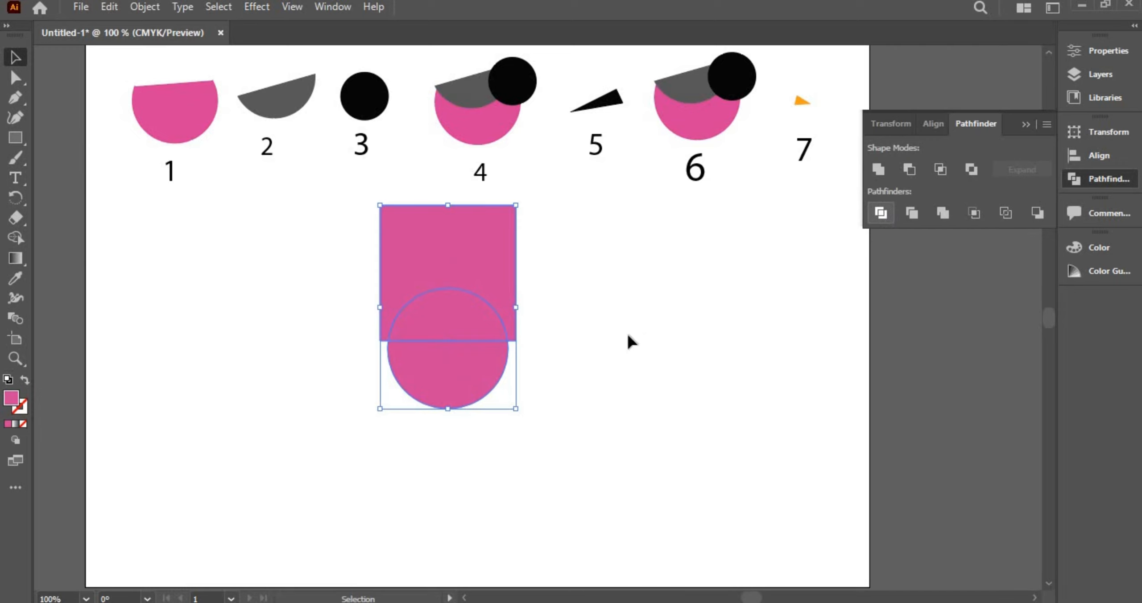
right_click(472, 357)
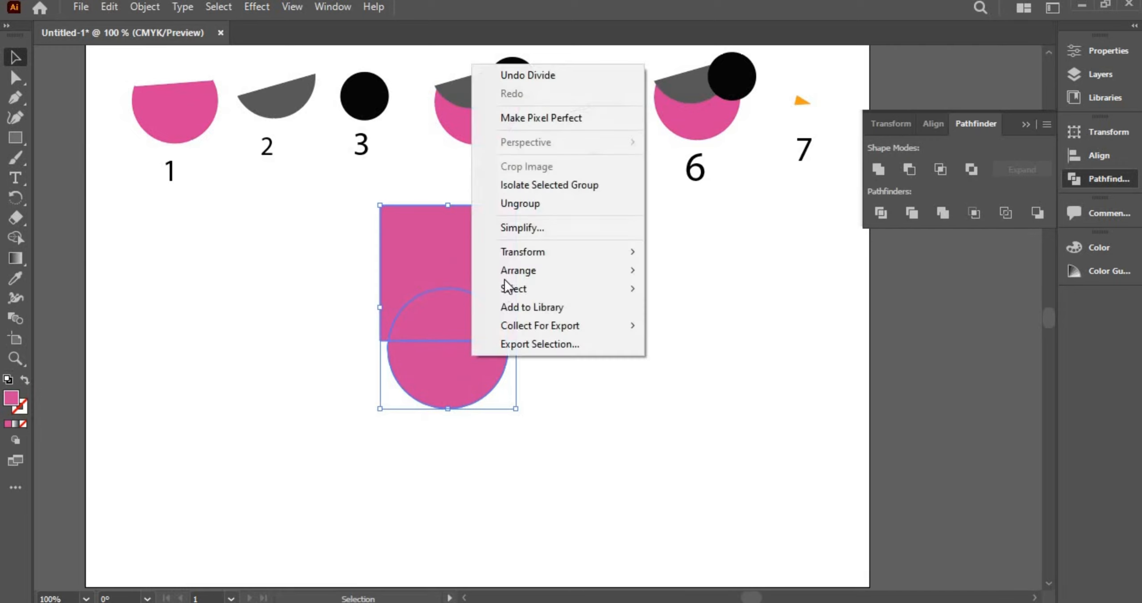
click(514, 209)
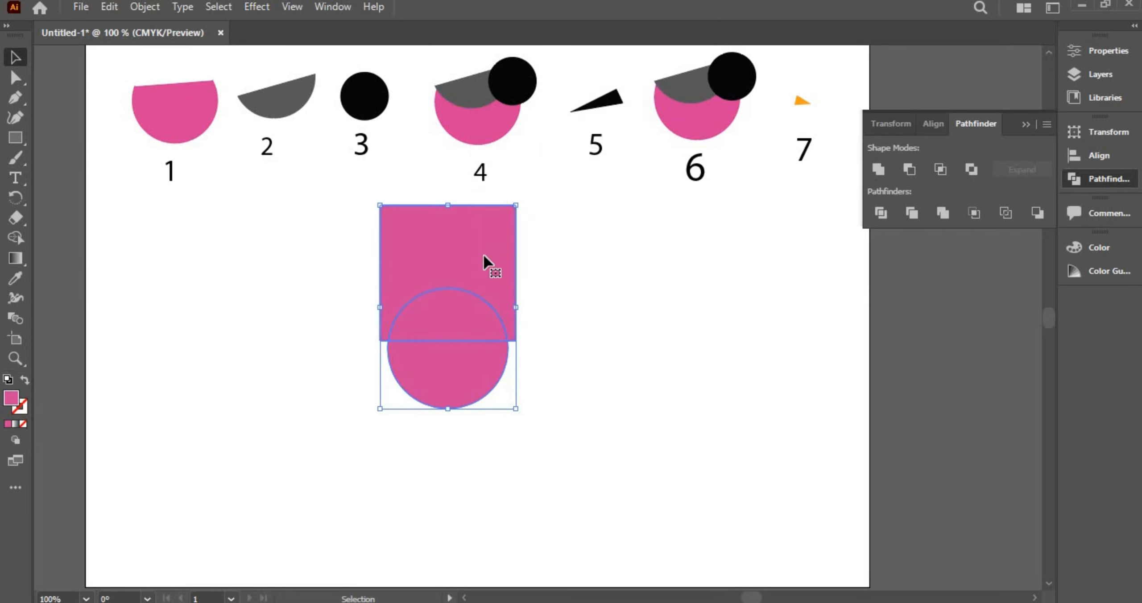
- Delete the square and the circle's upper piece, and move the remaining lower segment to the left
click(532, 301)
click(484, 277)
key(Delete)
click(491, 330)
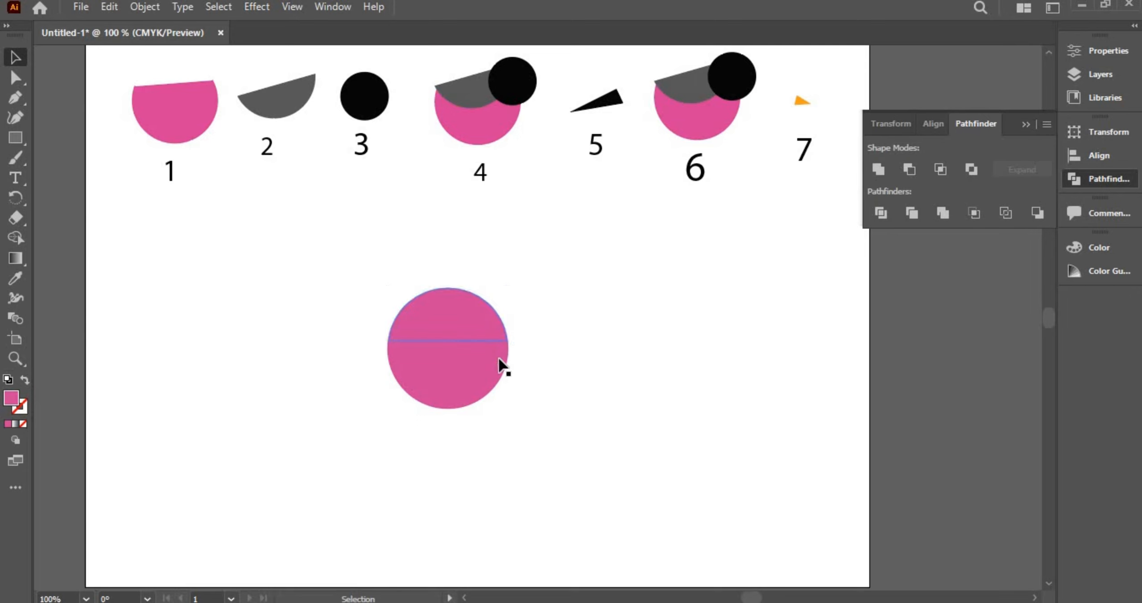
key(Delete)
drag(464, 377, 317, 378)
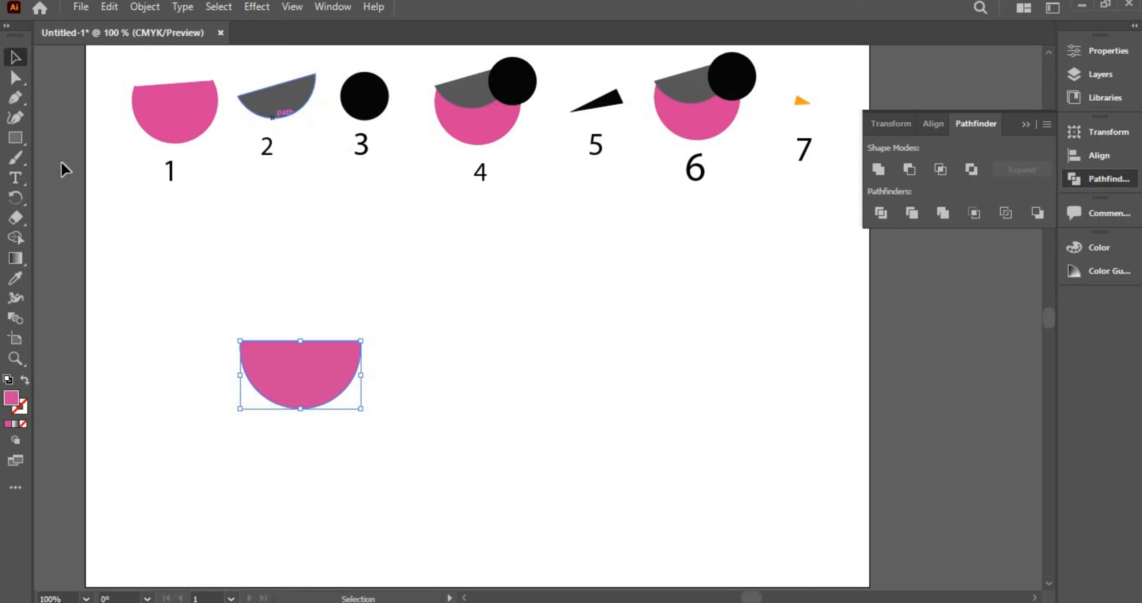
- Draw a smaller pink circle to the right of the segment and cover more than its upper half with a square
click(16, 139)
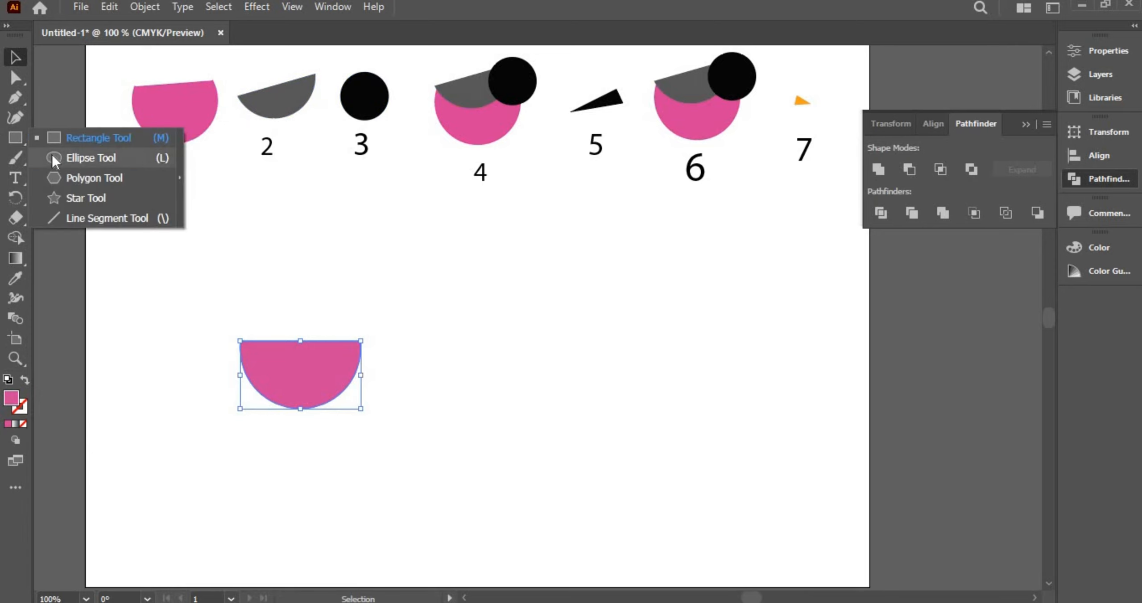
click(53, 155)
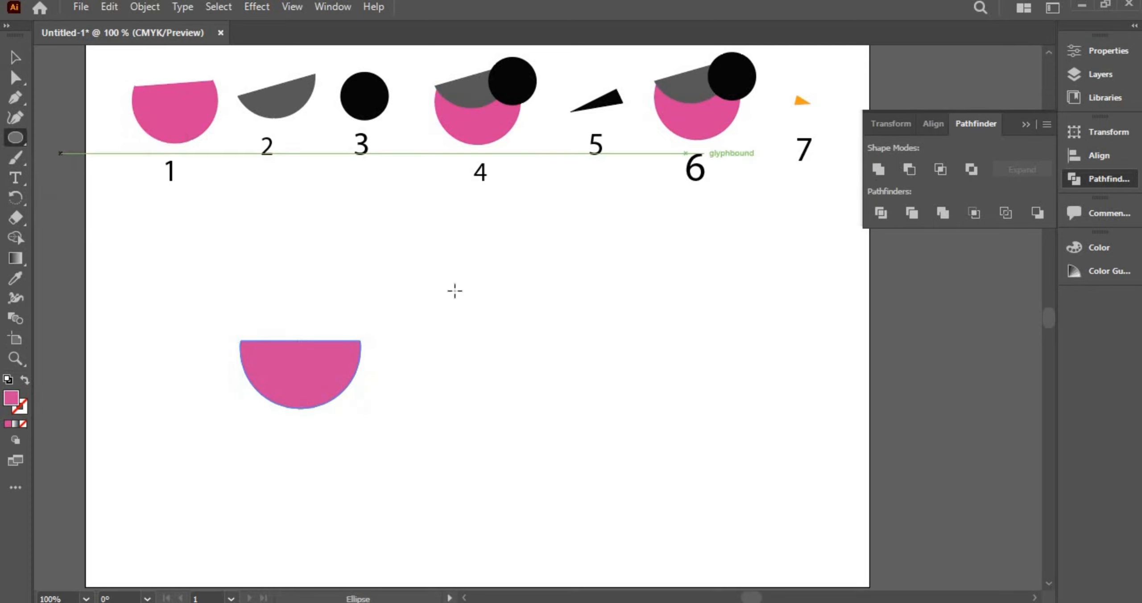
drag(512, 353, 535, 401)
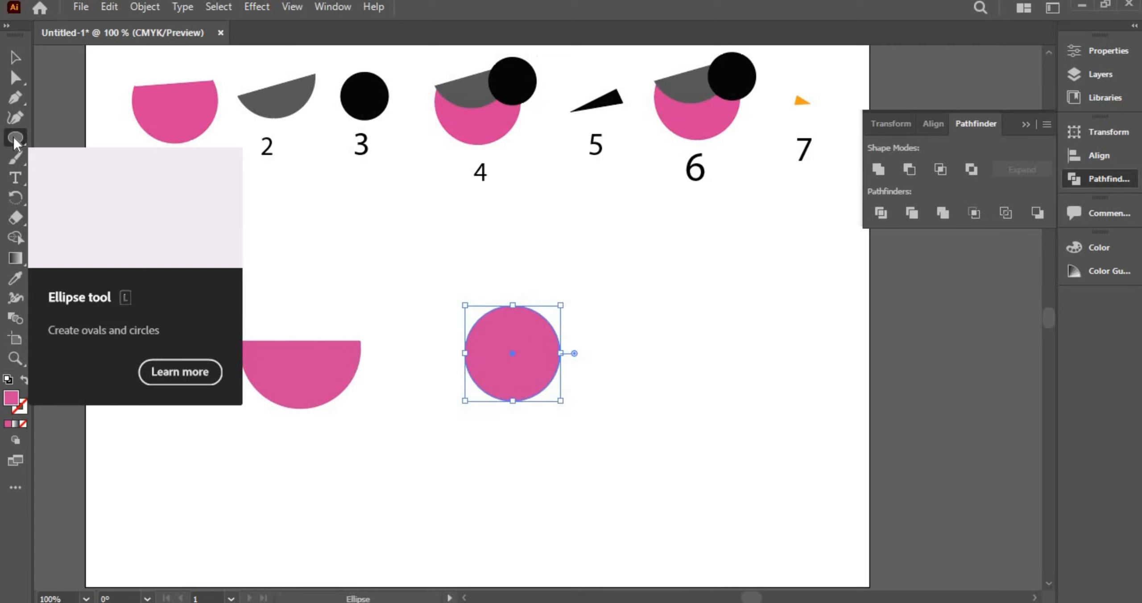
drag(16, 142, 73, 138)
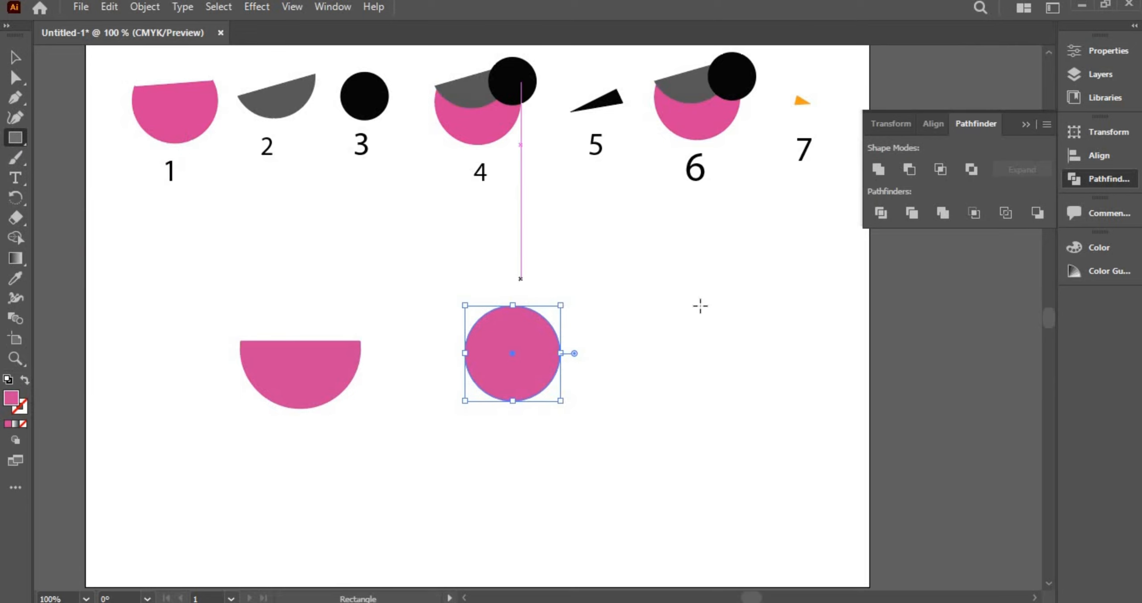
mouse_move(657, 266)
mouse_down()
mouse_move(739, 345)
mouse_move(561, 315)
mouse_move(543, 328)
mouse_move(565, 349)
mouse_move(444, 313)
mouse_up()
key(v)
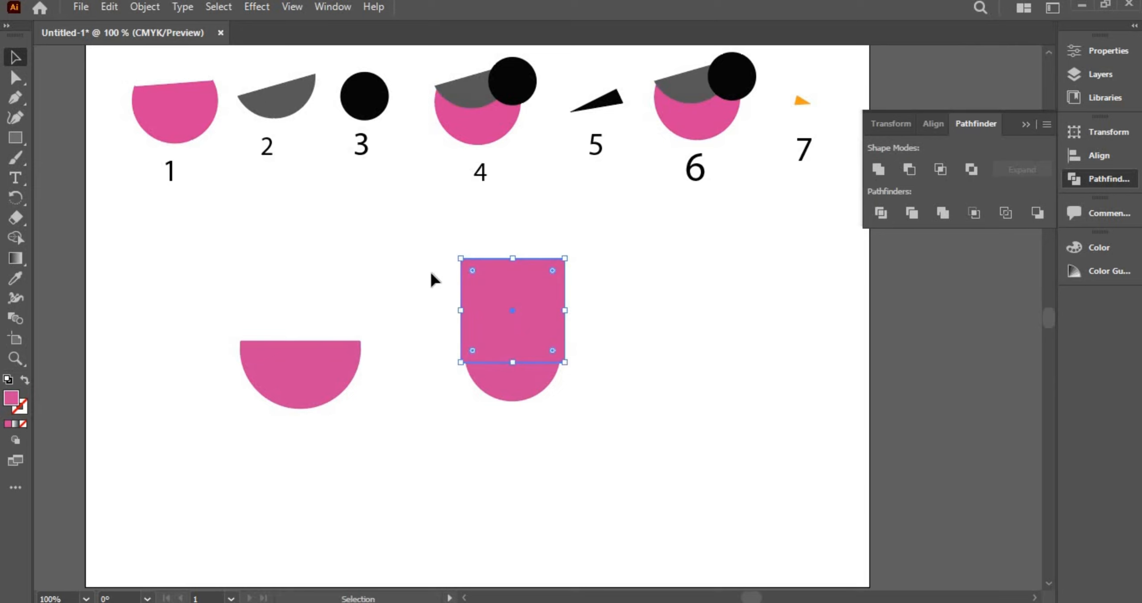
- Divide the smaller circle with its covering square using Pathfinder and ungroup the pieces
drag(565, 395, 428, 257)
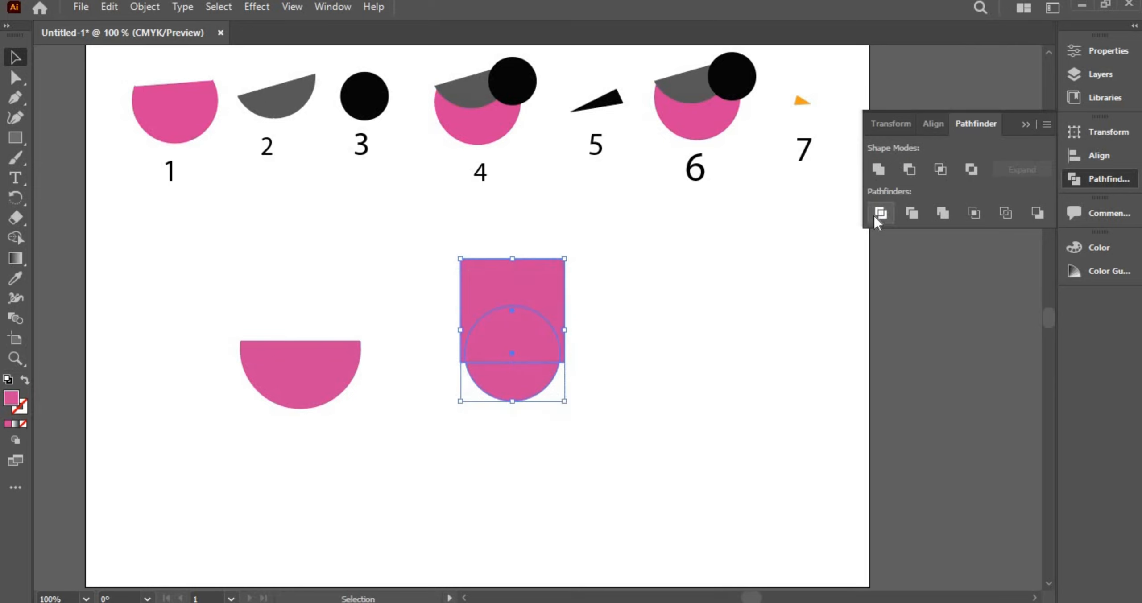
right_click(509, 307)
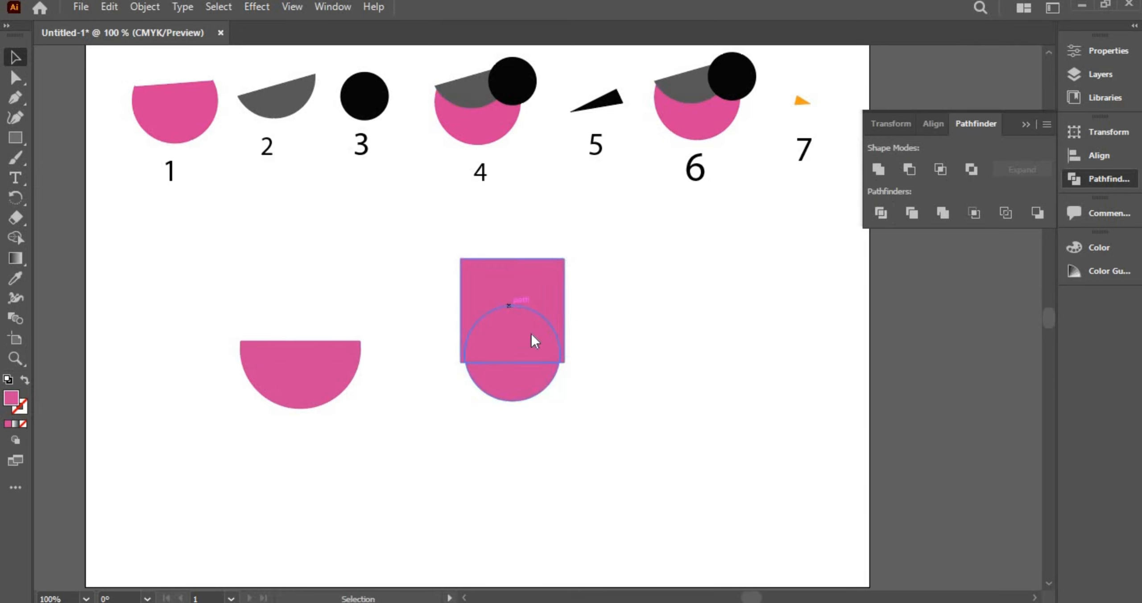
click(557, 447)
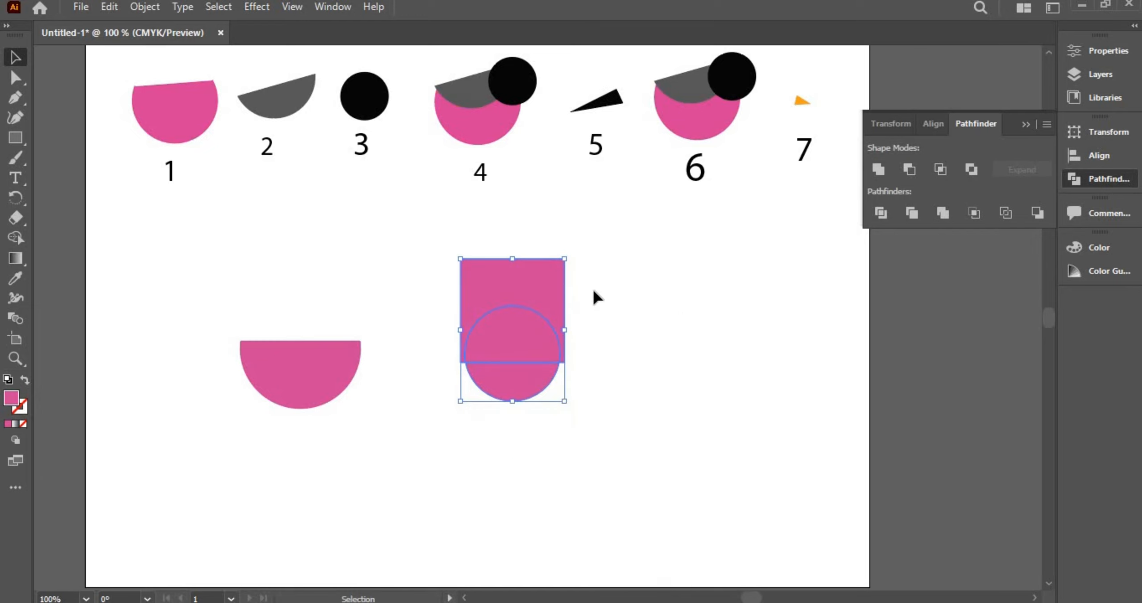
- Delete the square piece and the smaller circle's upper piece, keeping only the lower segment
click(536, 290)
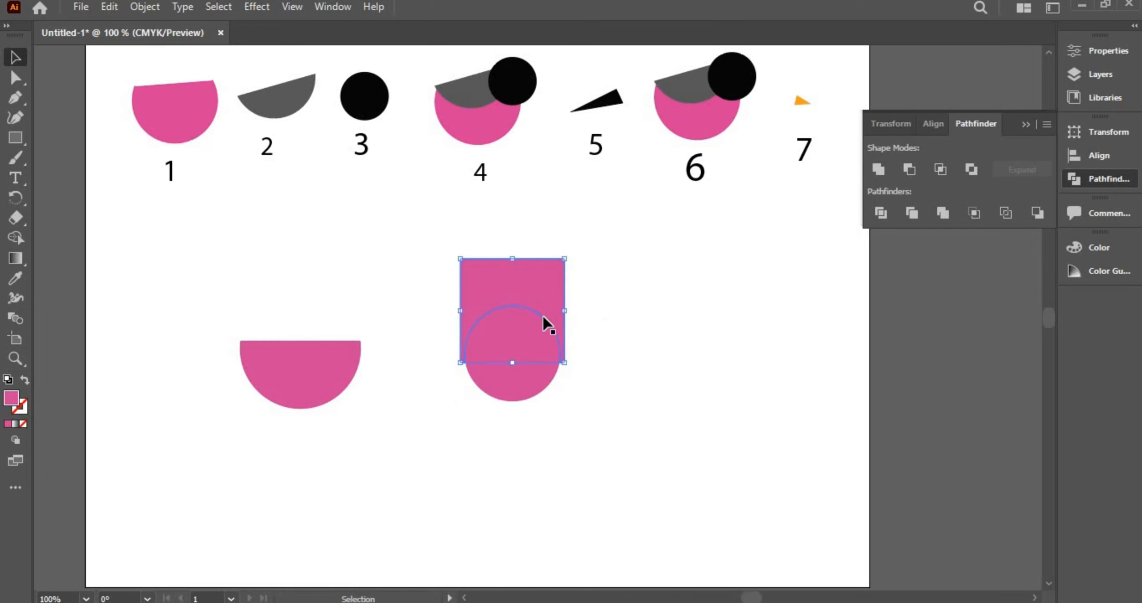
key(Delete)
click(545, 338)
key(Delete)
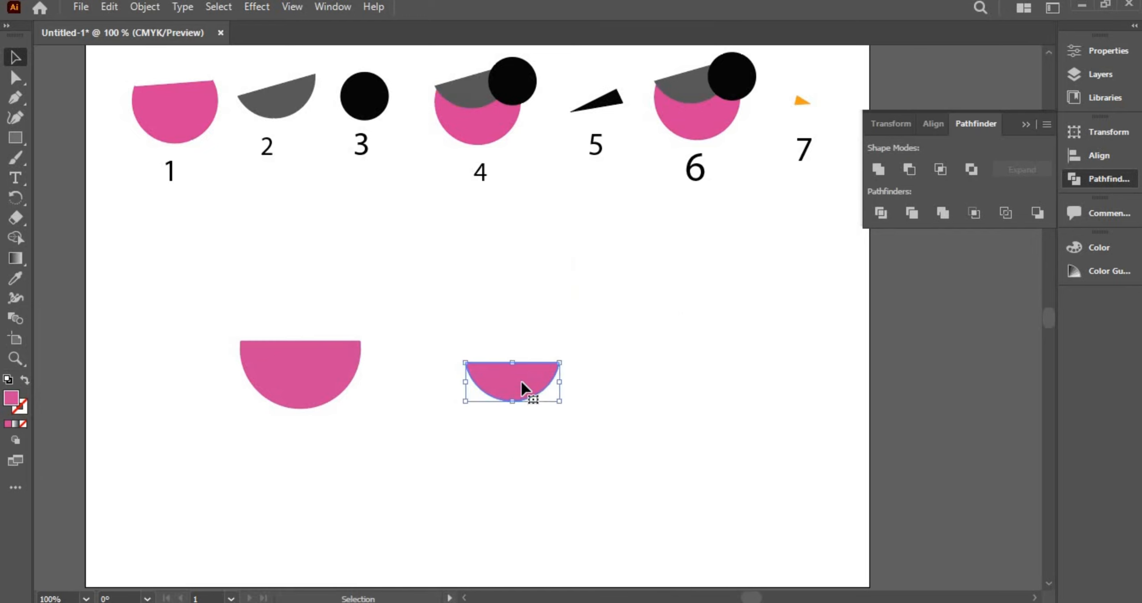
- Try to change the fill colour to dark grey without any shape selected
double_click(521, 381)
double_click(450, 296)
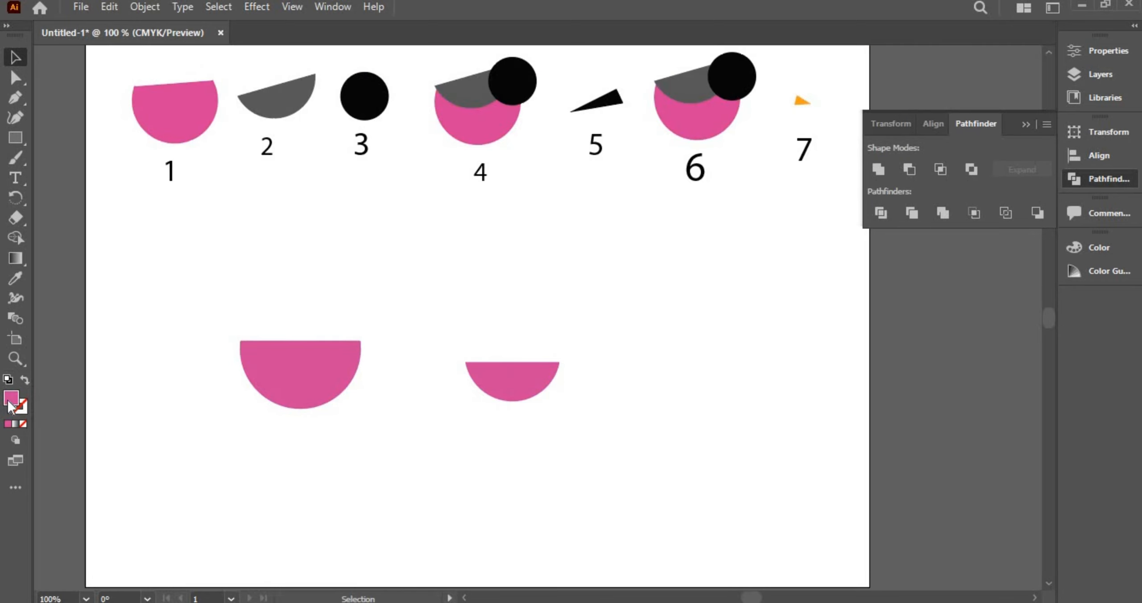
double_click(11, 398)
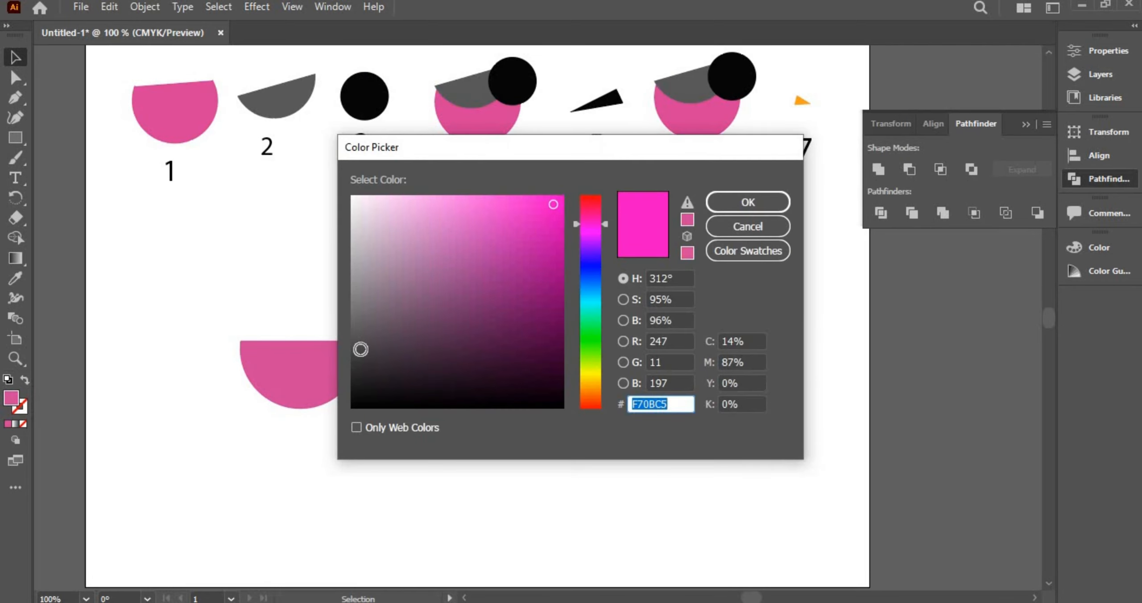
click(359, 351)
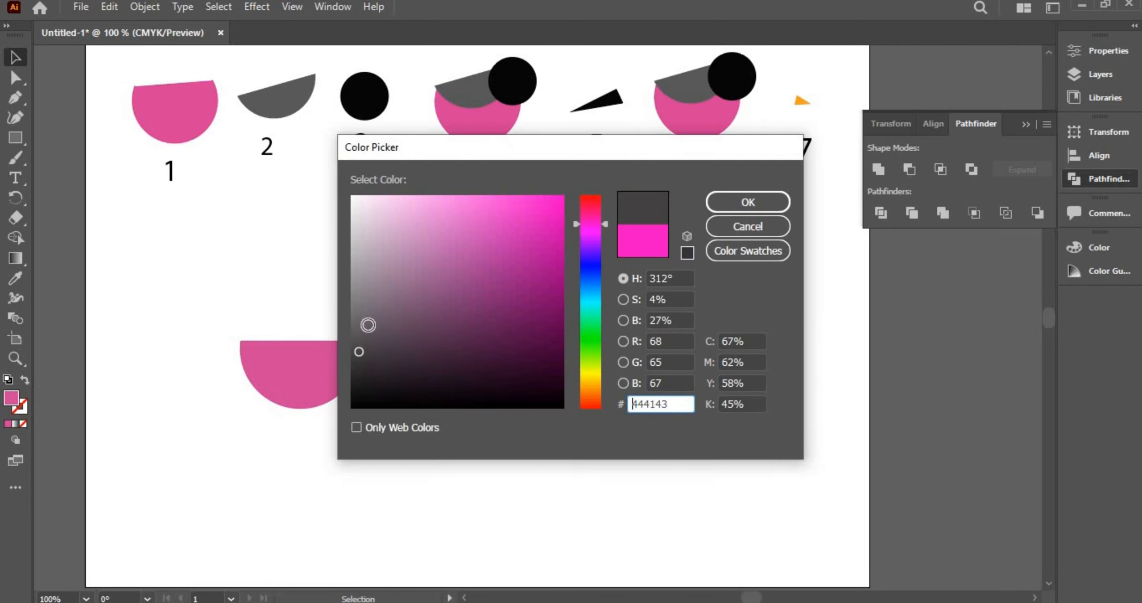
click(742, 205)
- Fill the smaller segment with dark grey, hex 5E585C
click(537, 382)
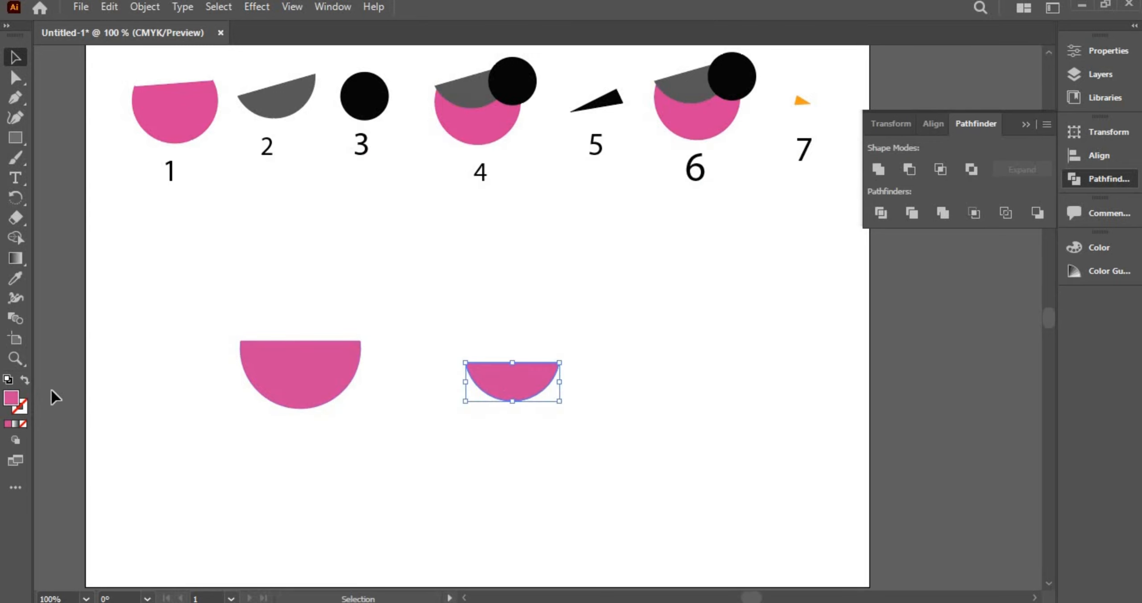
double_click(10, 402)
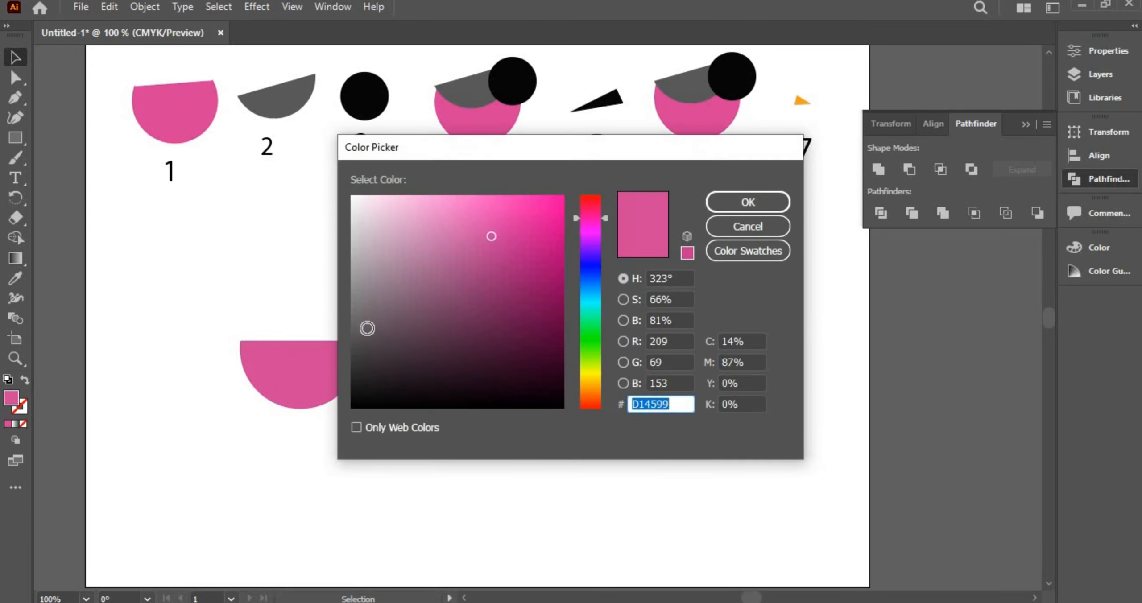
click(365, 330)
click(748, 202)
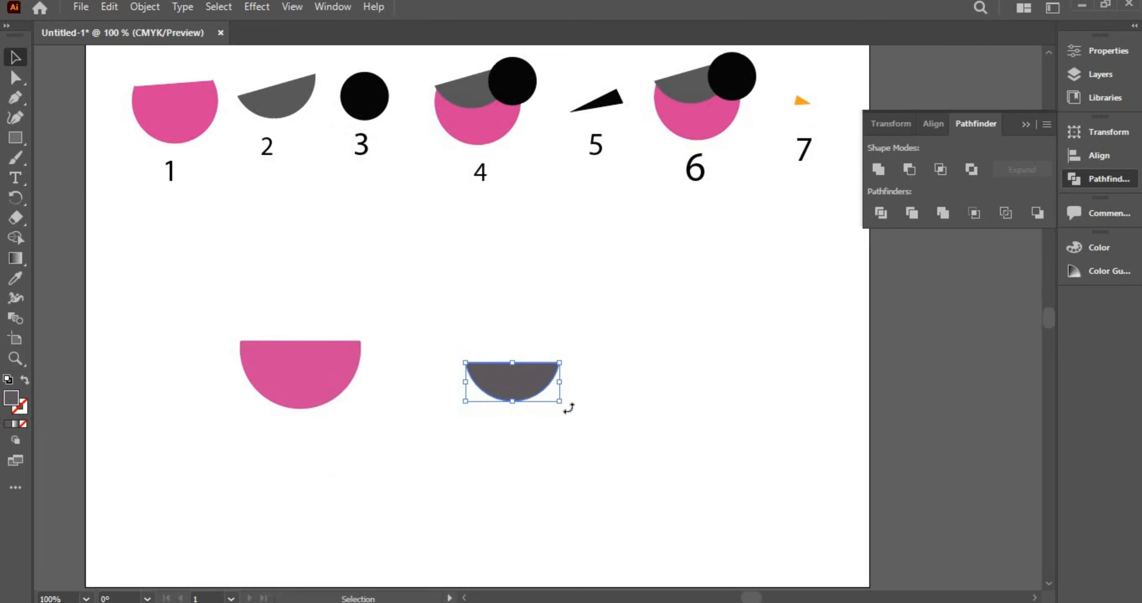
- Rotate the grey segment so its right end tilts upward and place it over the pink segment's upper-left corner
drag(568, 408, 361, 349)
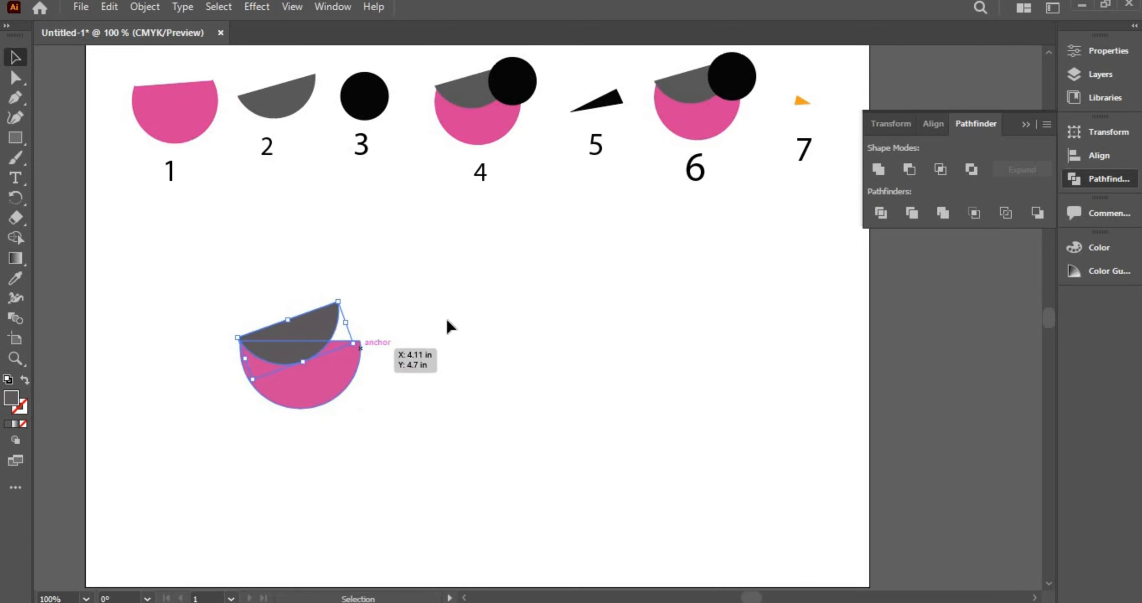
click(418, 250)
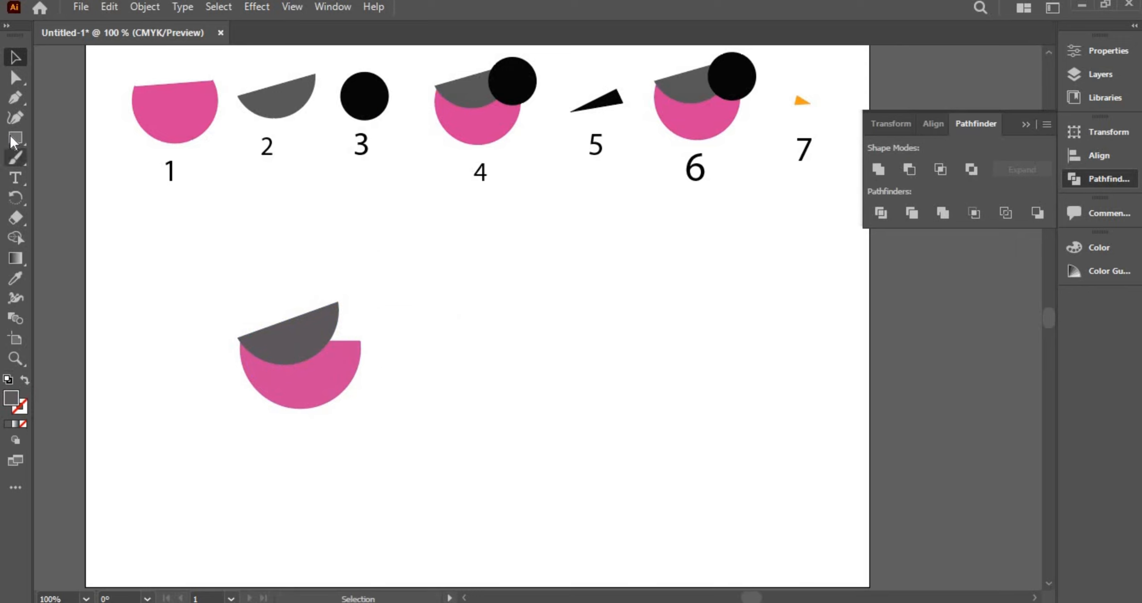
- Draw a small circle to the right of the combined segments and fill it with near-black, hex 020202
drag(11, 136, 49, 160)
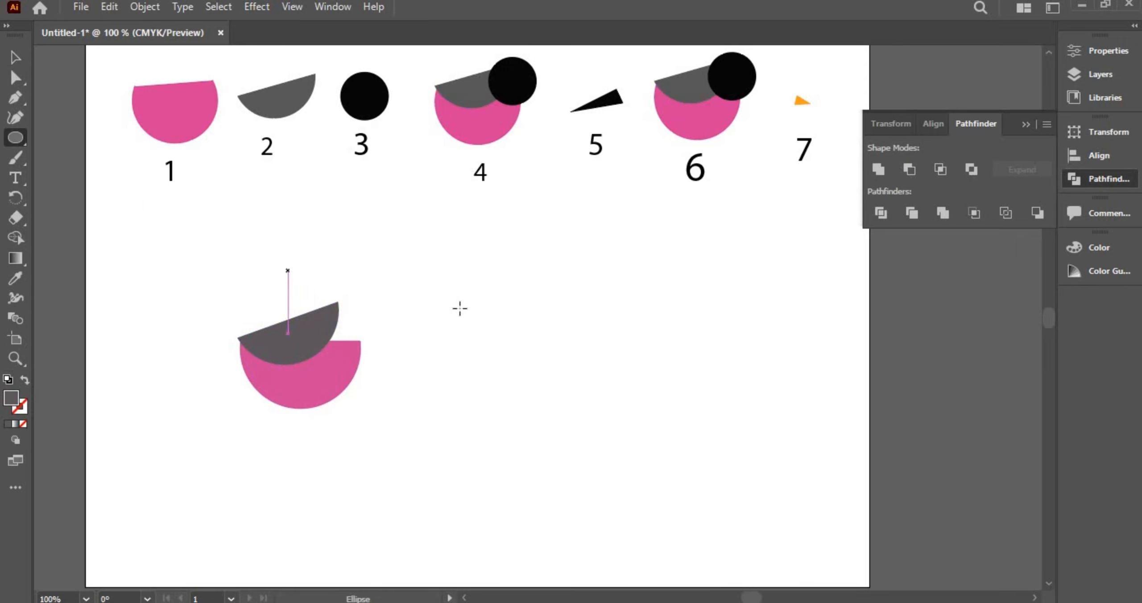
mouse_move(479, 340)
mouse_down()
mouse_move(521, 329)
mouse_move(559, 357)
mouse_up()
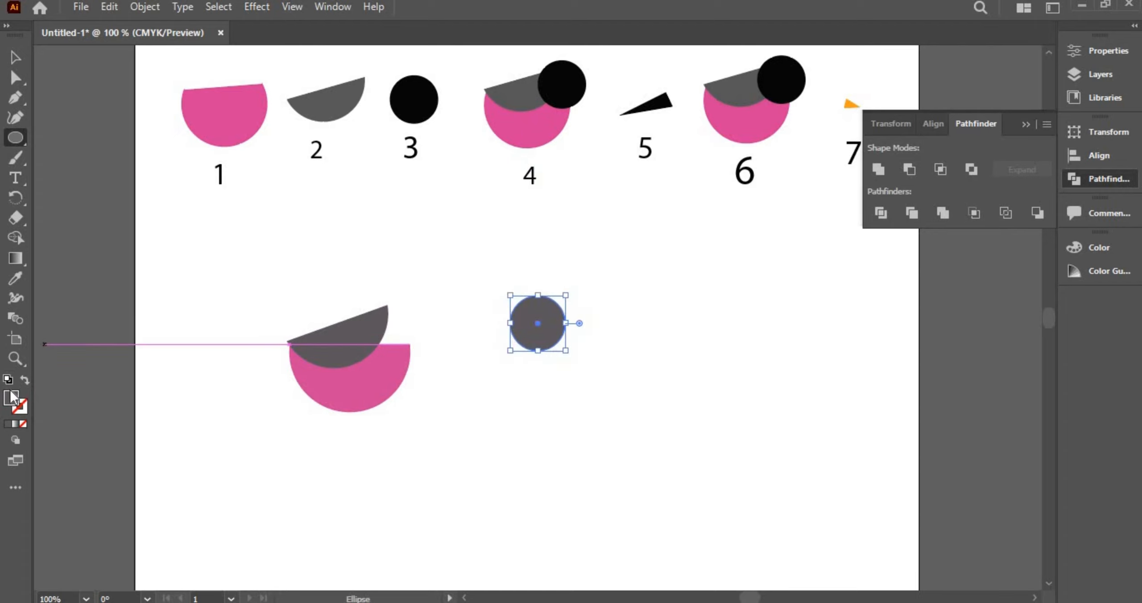
click(351, 405)
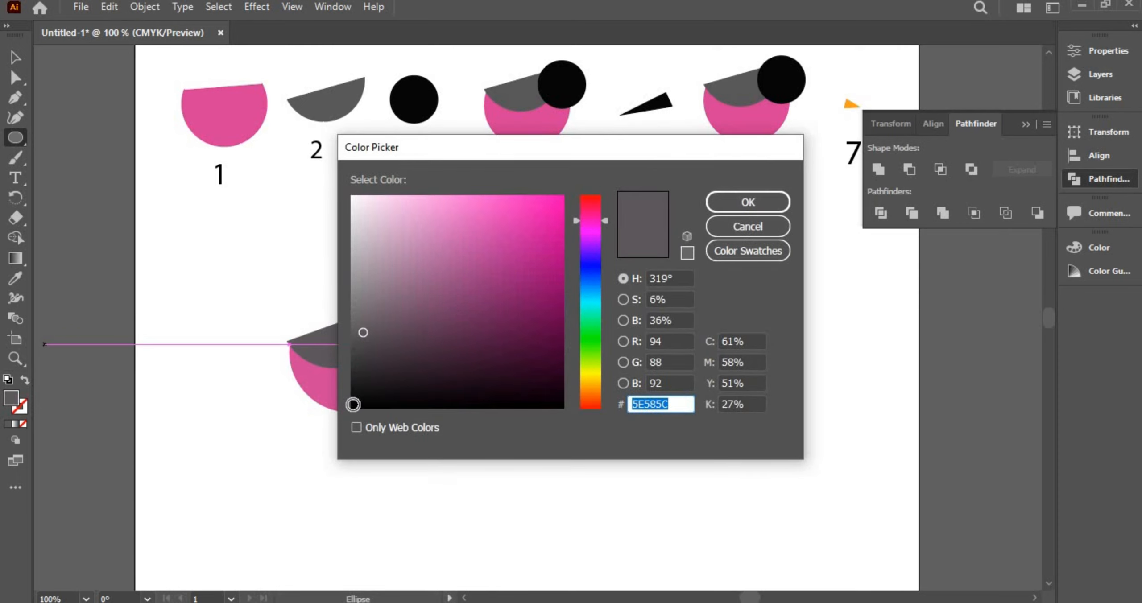
click(749, 201)
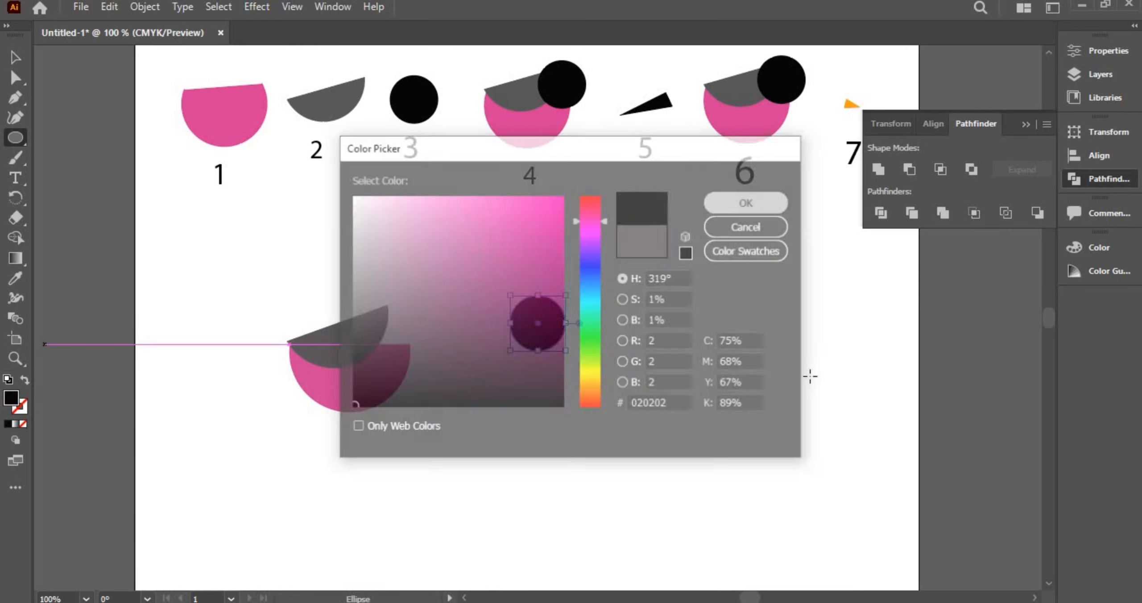
- Enlarge the black circle slightly over the upper-right end of the grey segment and move the whole figure toward the artboard's centre
click(540, 350)
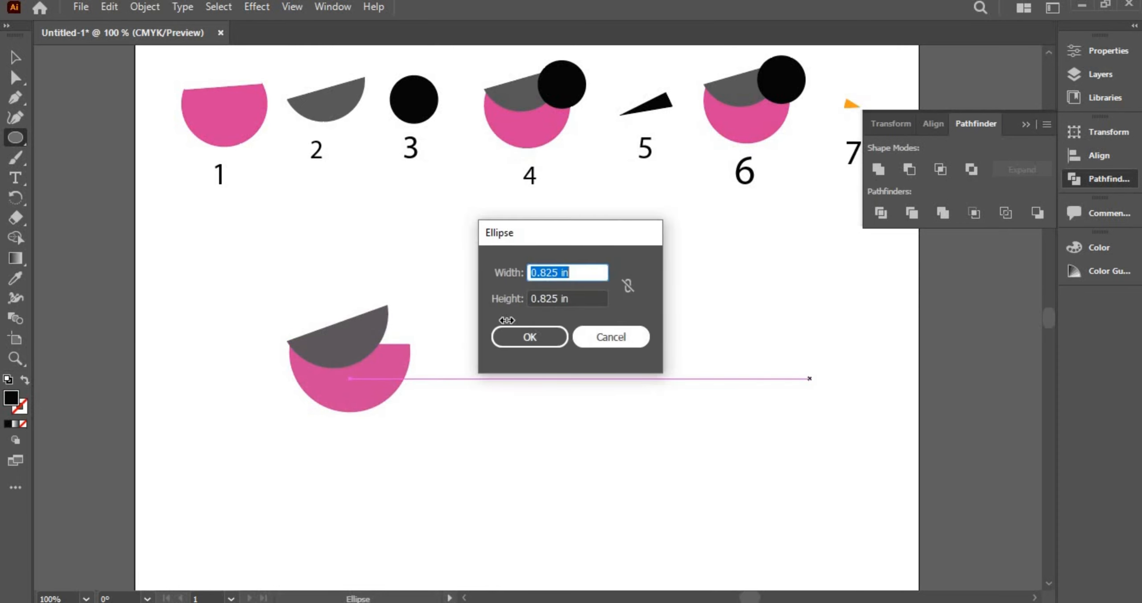
key(Return)
key(v)
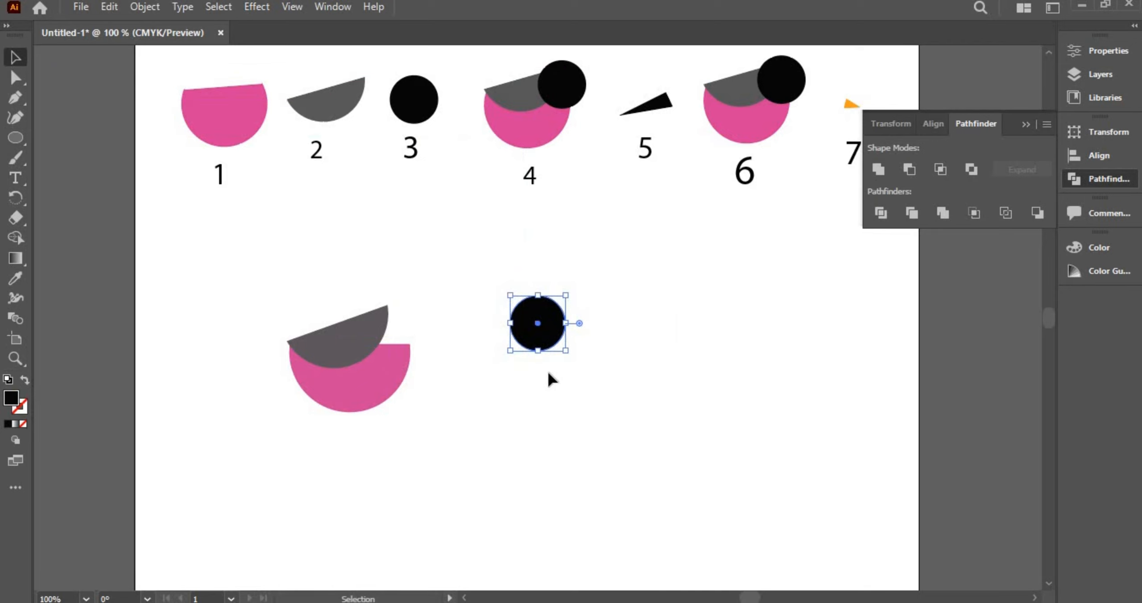
drag(541, 339, 423, 356)
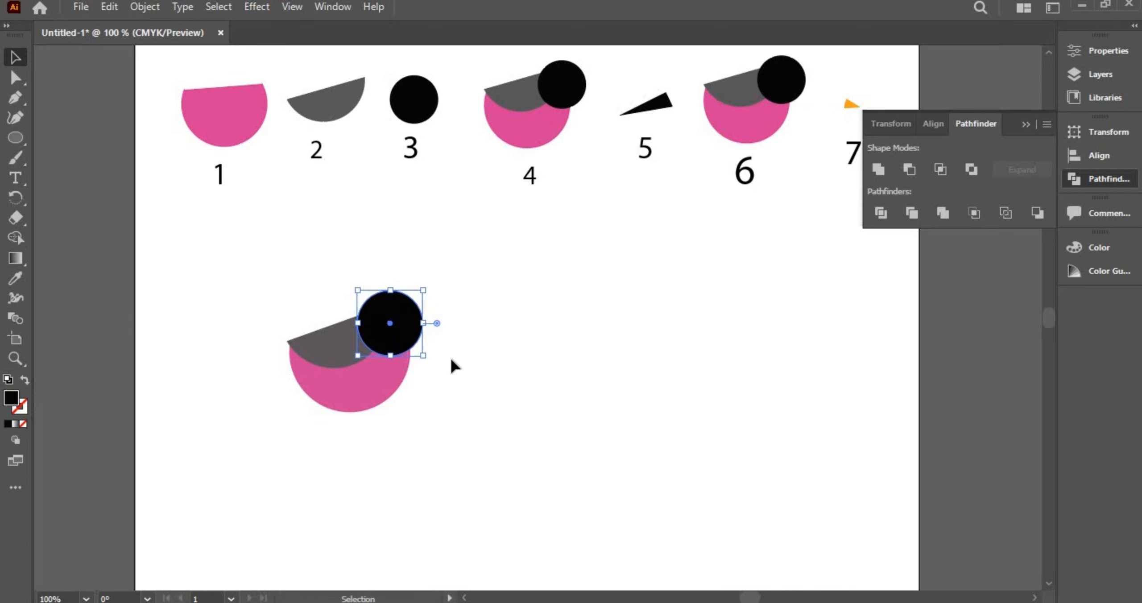
click(471, 310)
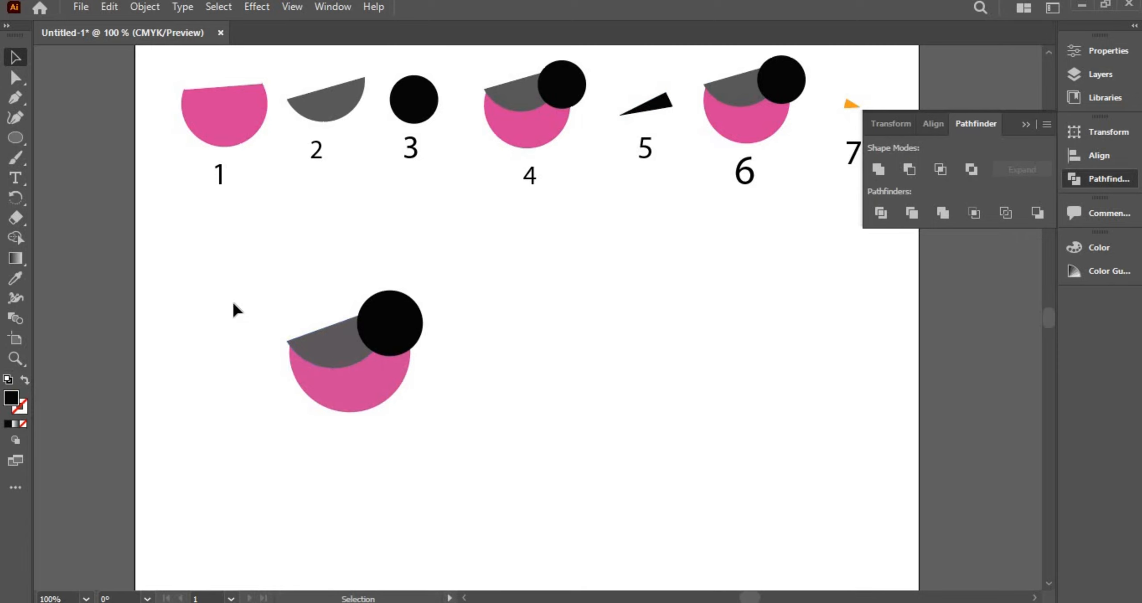
drag(231, 302, 580, 397)
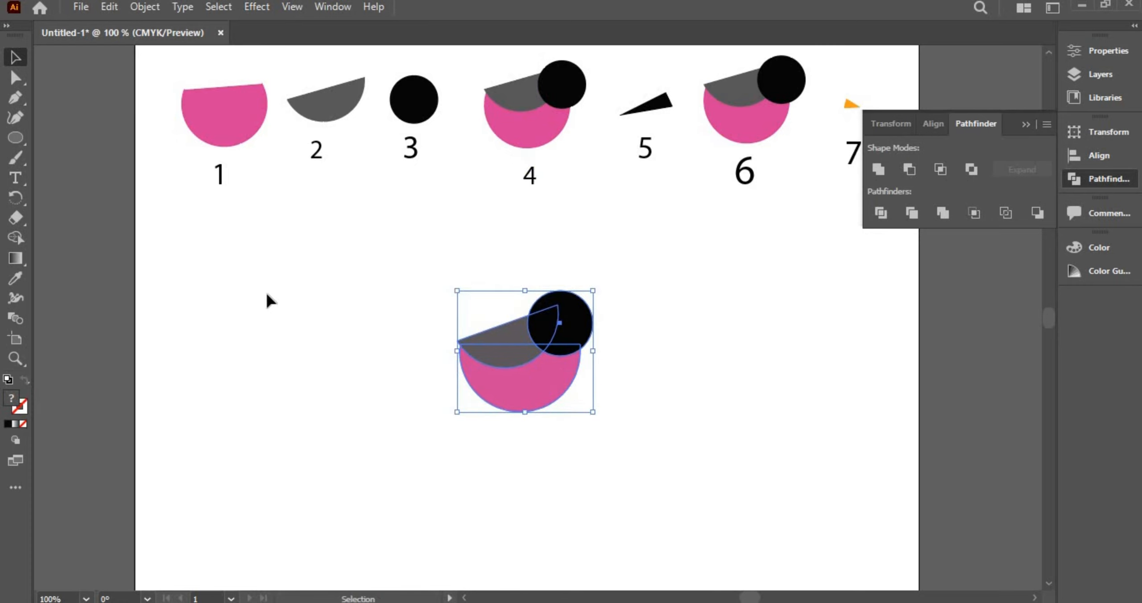
click(676, 115)
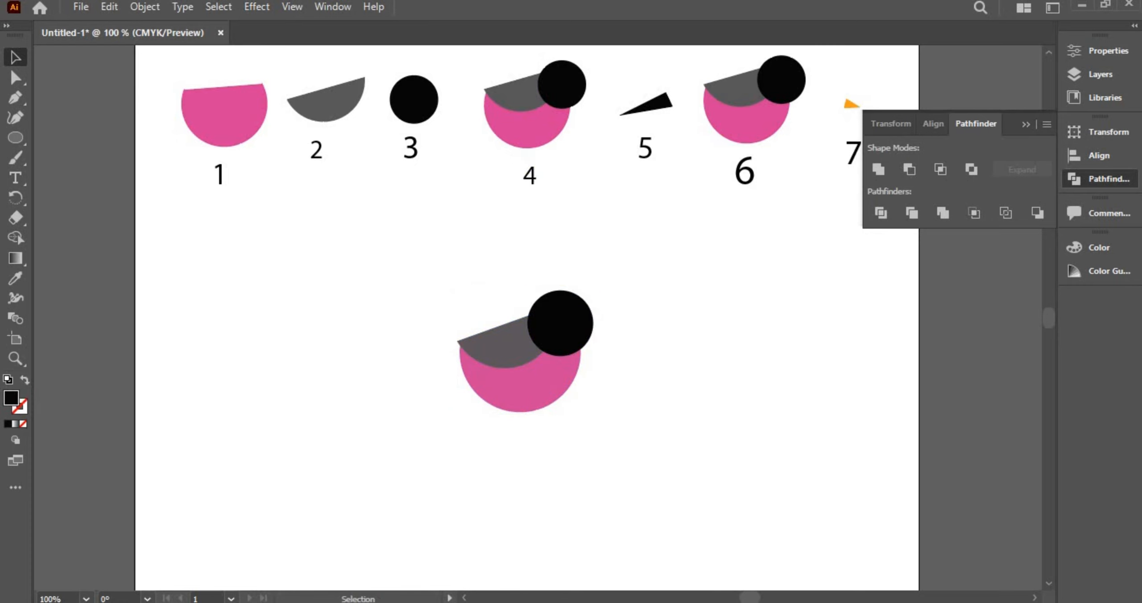
- Create a black three-sided polygon with a 0.6064 in radius in the empty area left of the bird
right_click(18, 138)
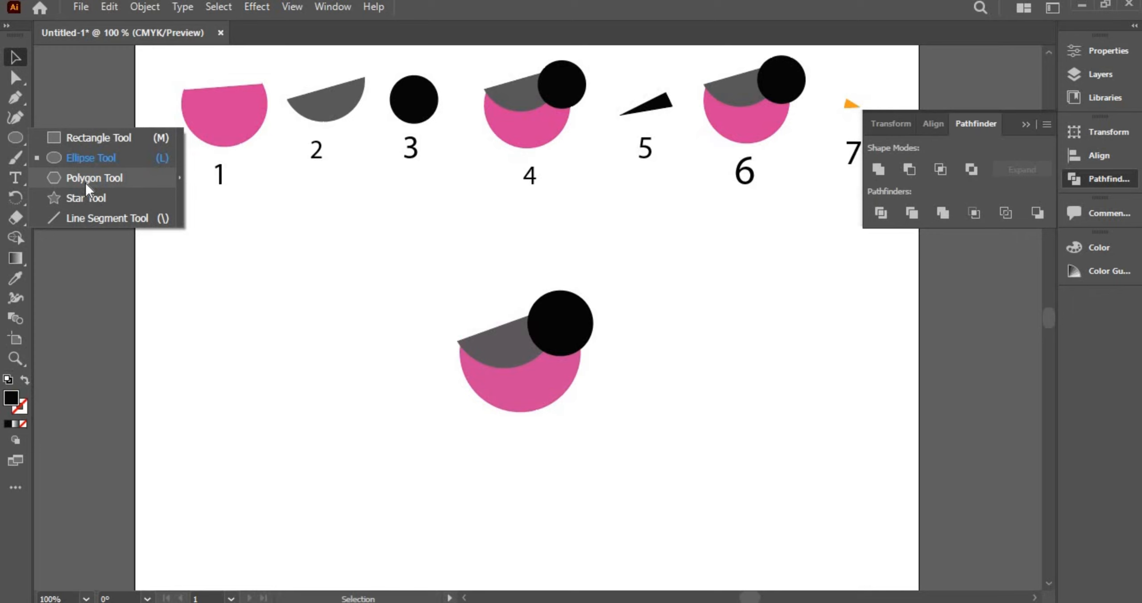
click(89, 179)
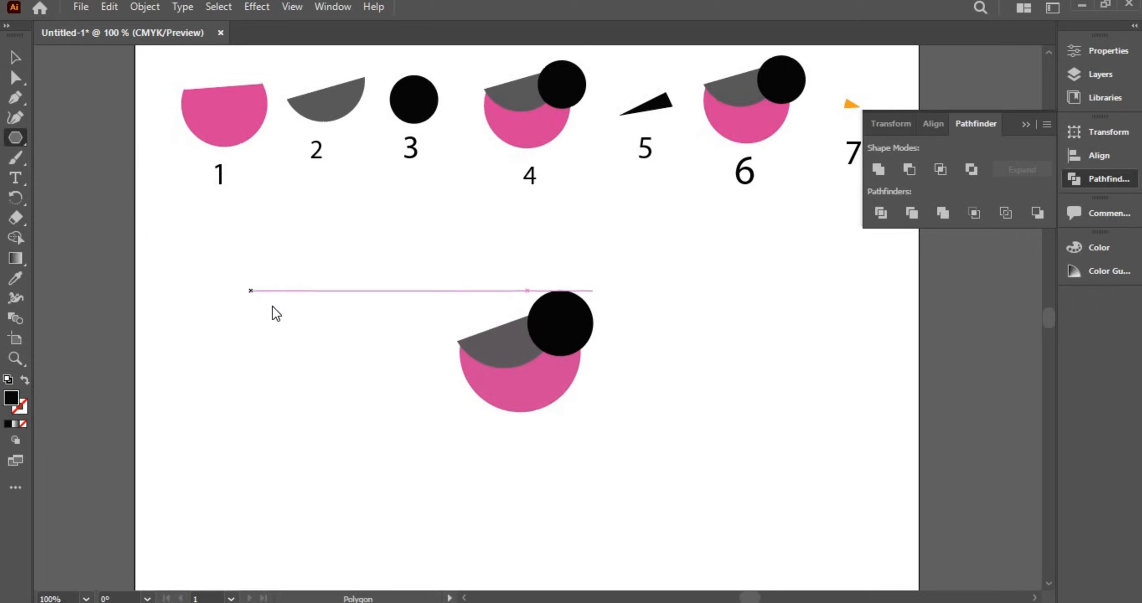
click(394, 336)
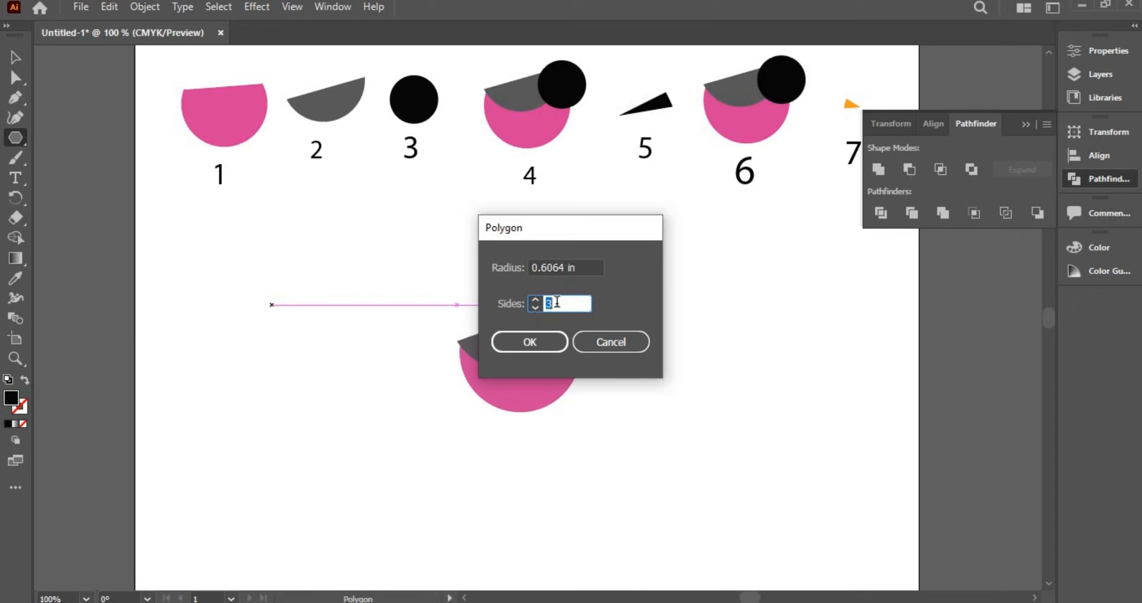
click(532, 348)
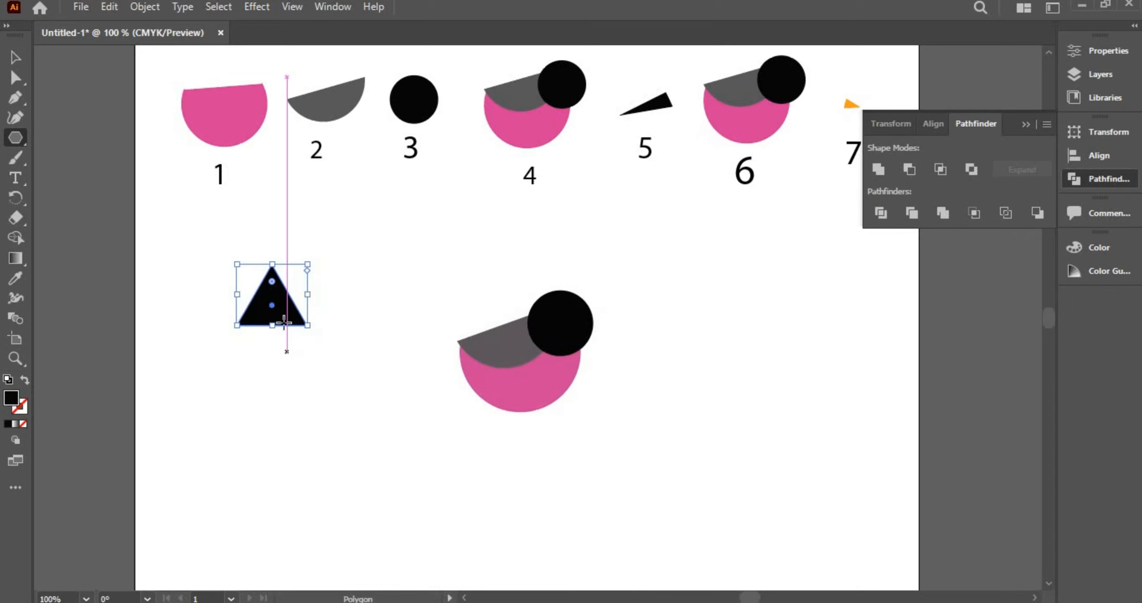
- Reshape the triangle into a small, narrow wedge pointing left and place it against the body's left end as a tail
drag(276, 326, 273, 375)
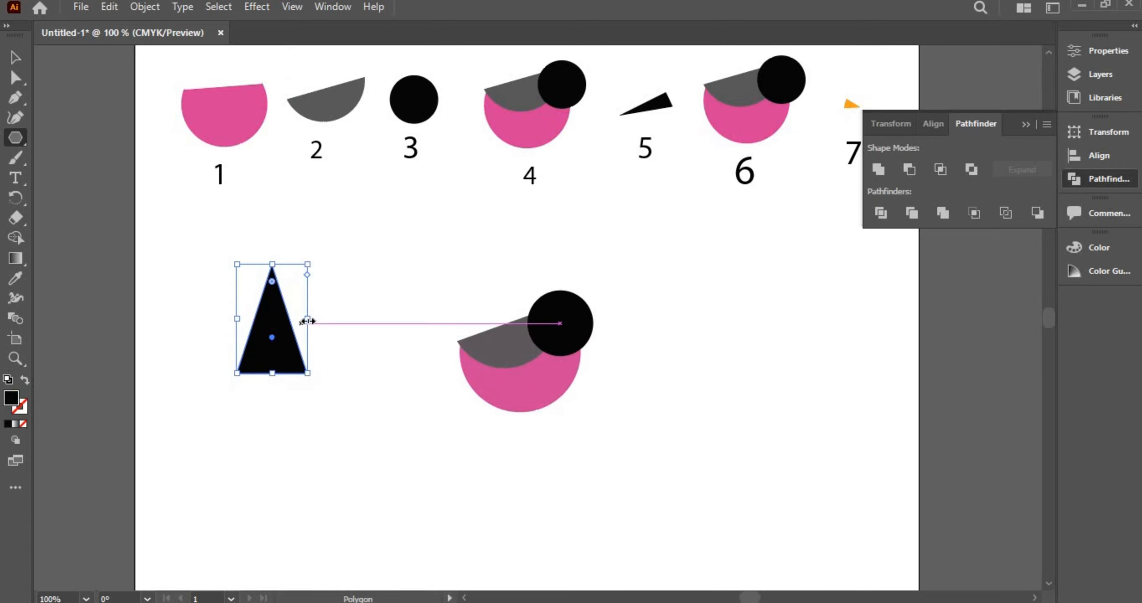
drag(305, 319, 290, 319)
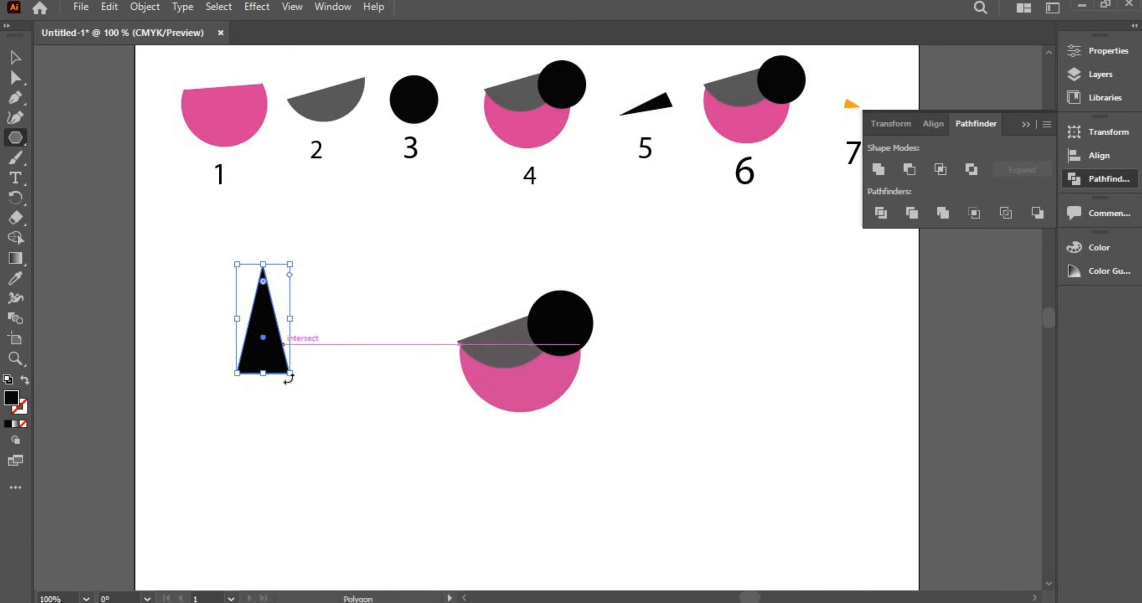
drag(292, 379, 275, 355)
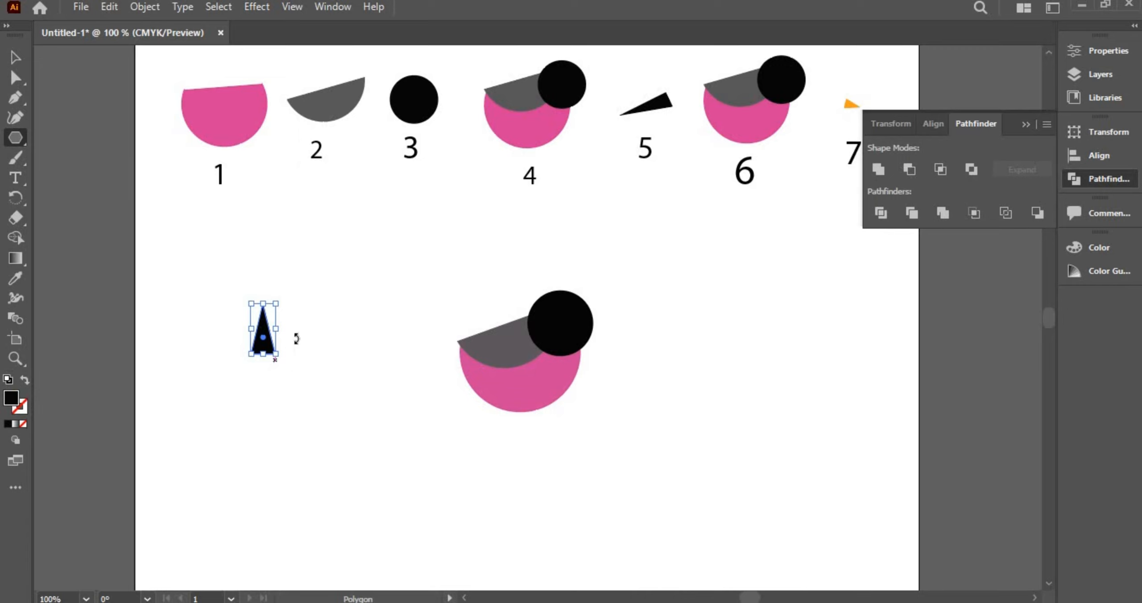
drag(296, 339, 263, 308)
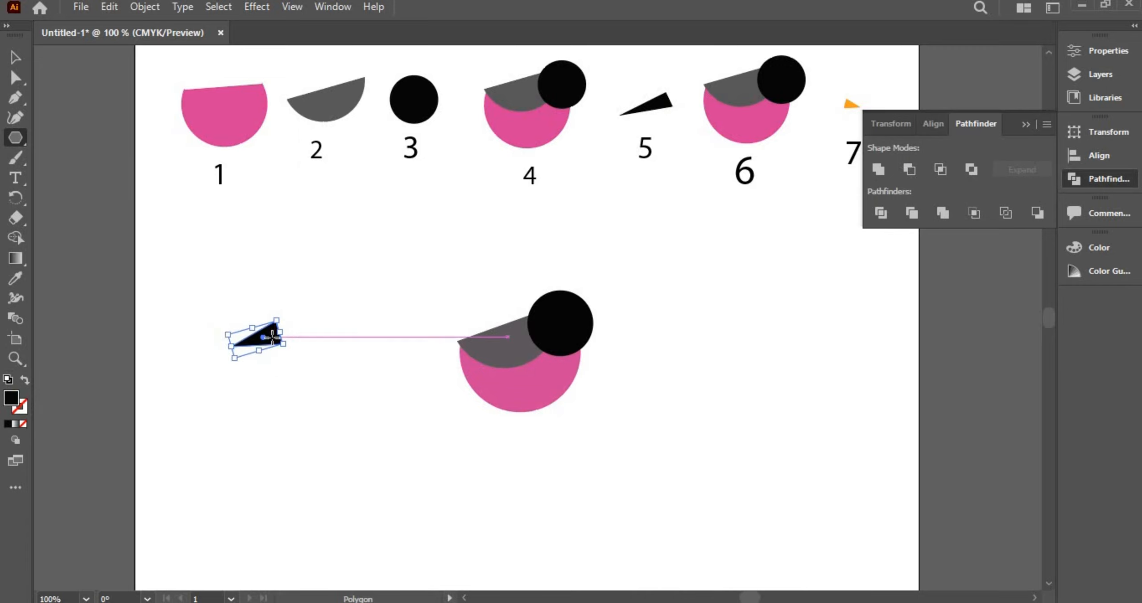
click(16, 58)
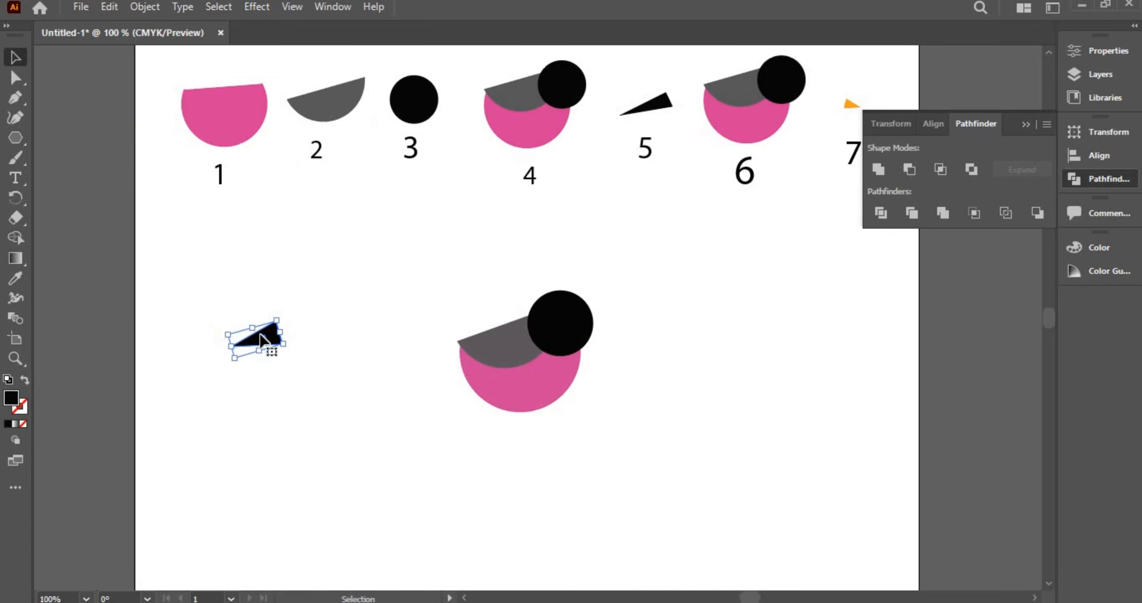
drag(262, 340, 470, 355)
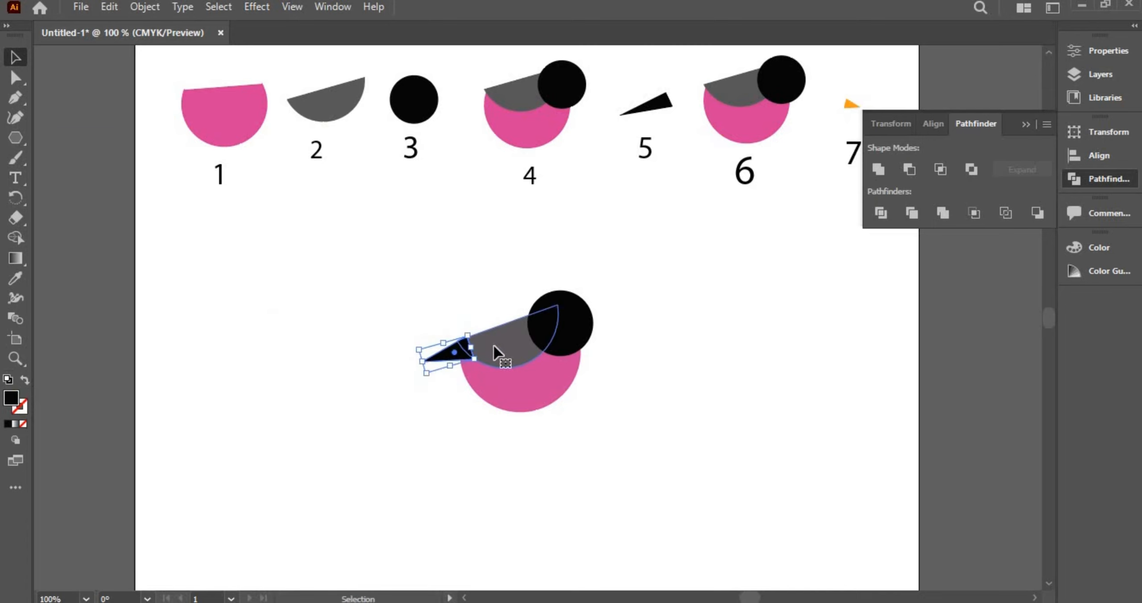
- Bring the grey wing segment to the front, followed by the black head circle, so both overlap the shapes beneath
right_click(495, 343)
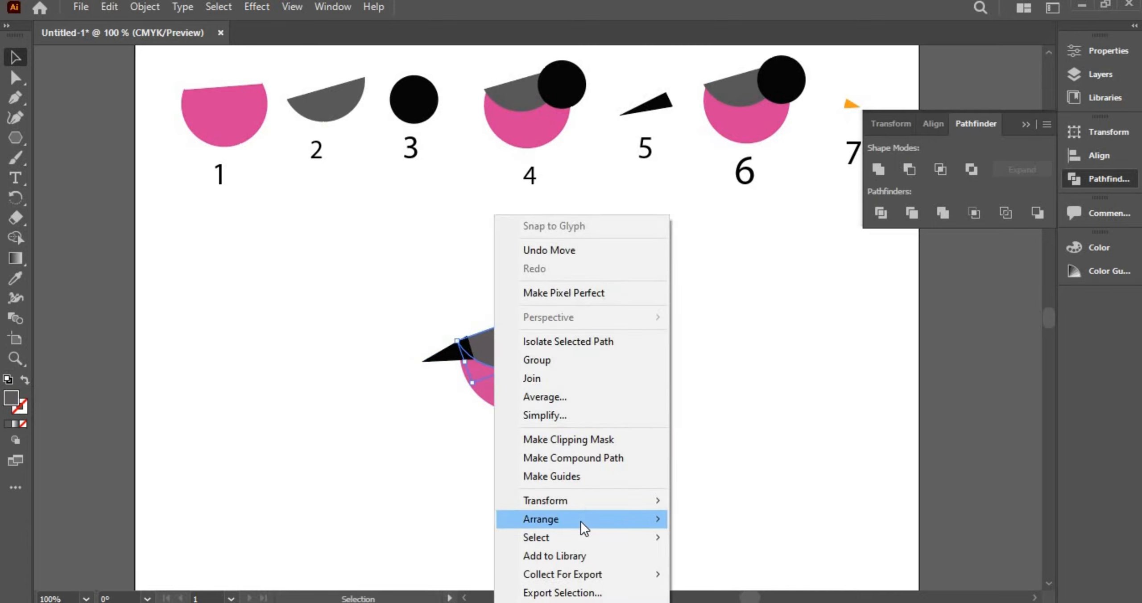
mouse_move(581, 521)
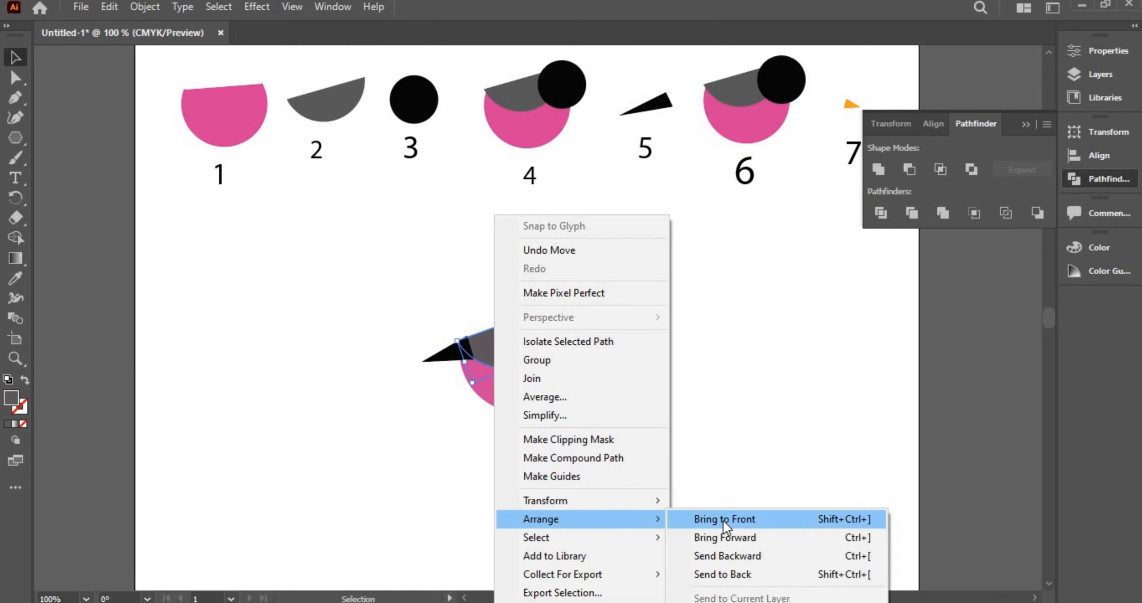
click(723, 521)
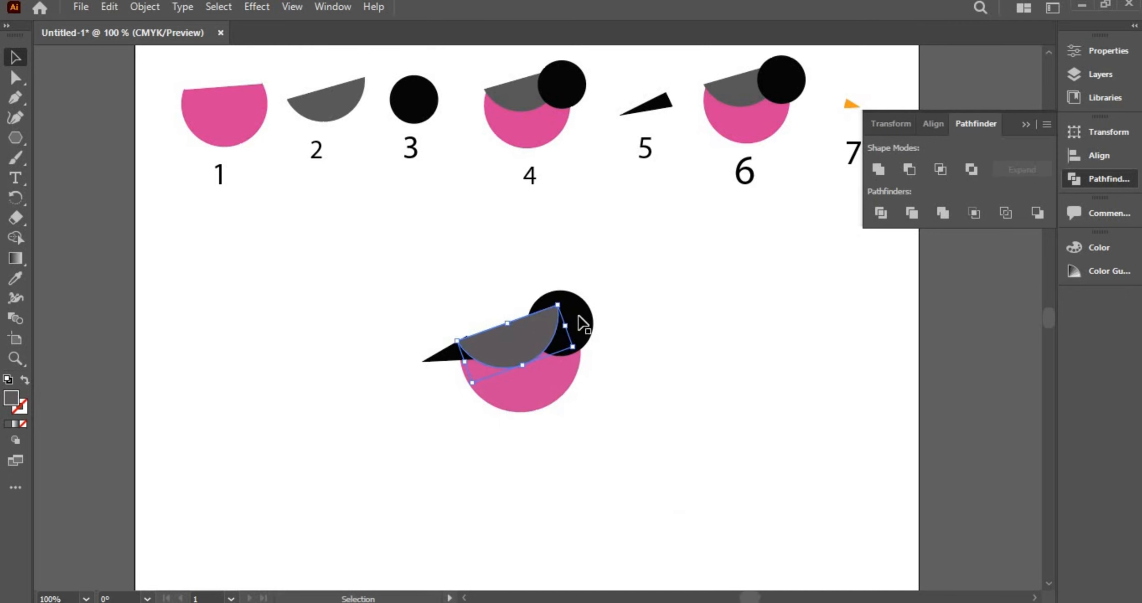
right_click(583, 324)
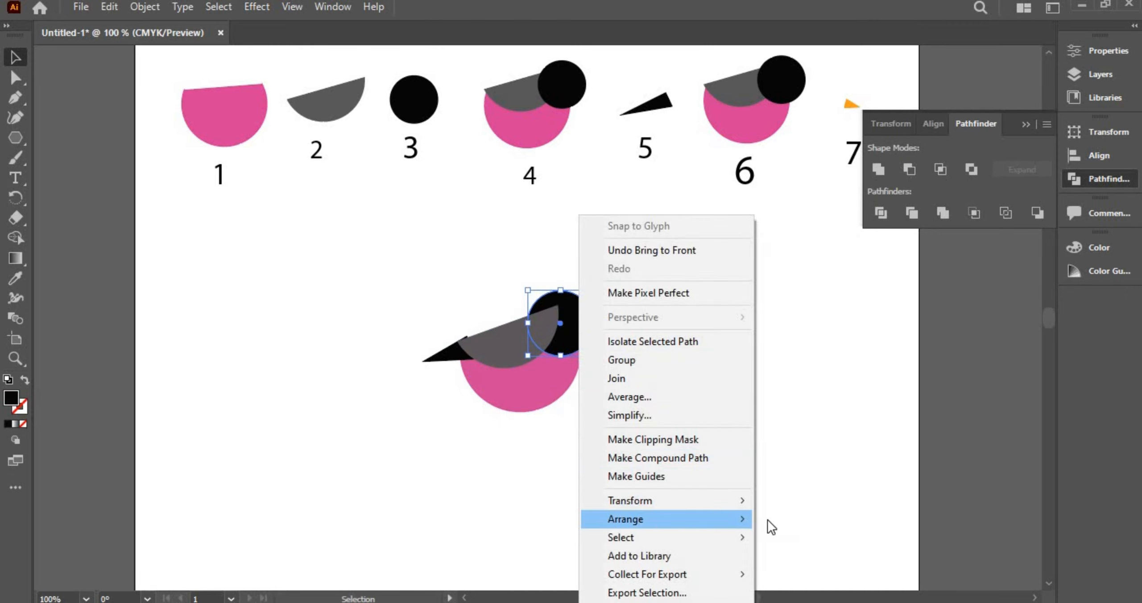
mouse_move(647, 520)
click(790, 519)
click(449, 370)
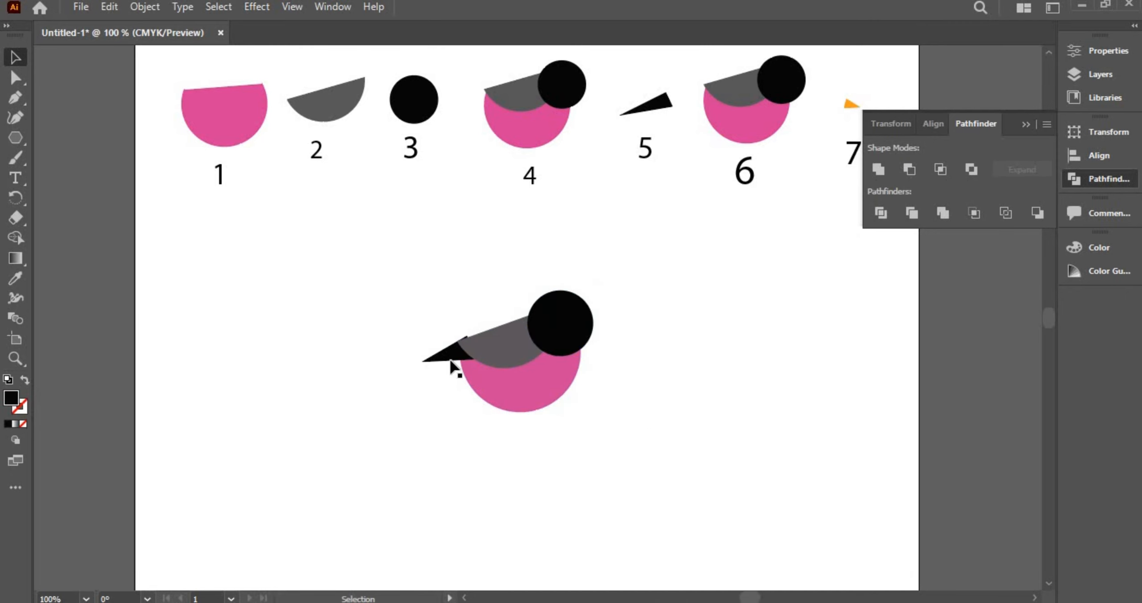
- Rotate and lengthen the tail triangle to the left so its upper edge lines up with the grey wing's straight edge
key(ctrl+plus)
drag(395, 377, 396, 378)
click(614, 414)
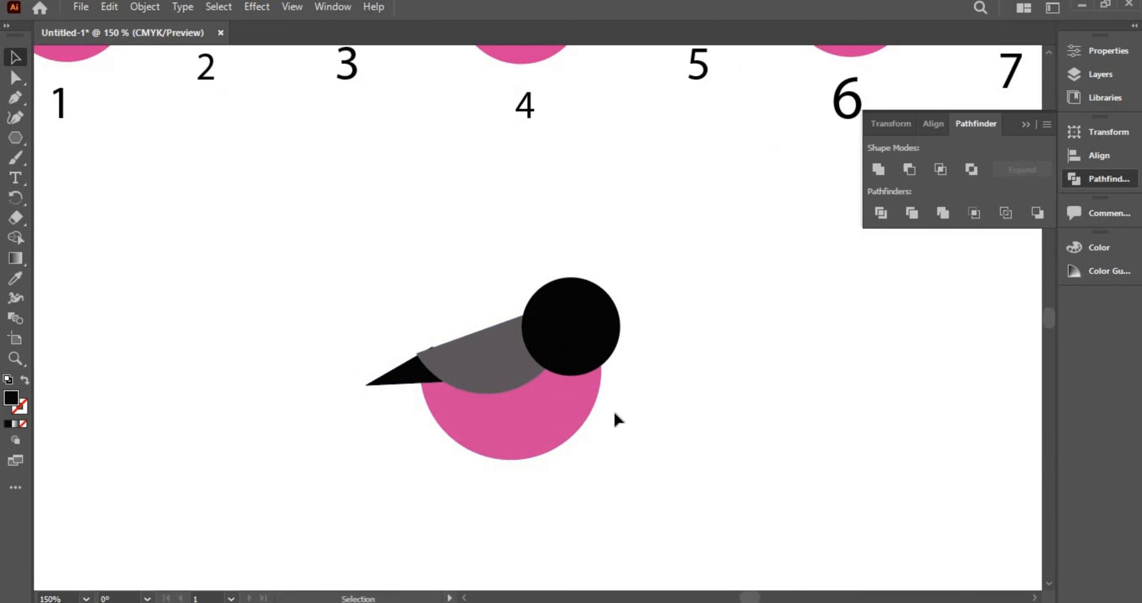
key(ctrl+minus)
key(ctrl+minus)
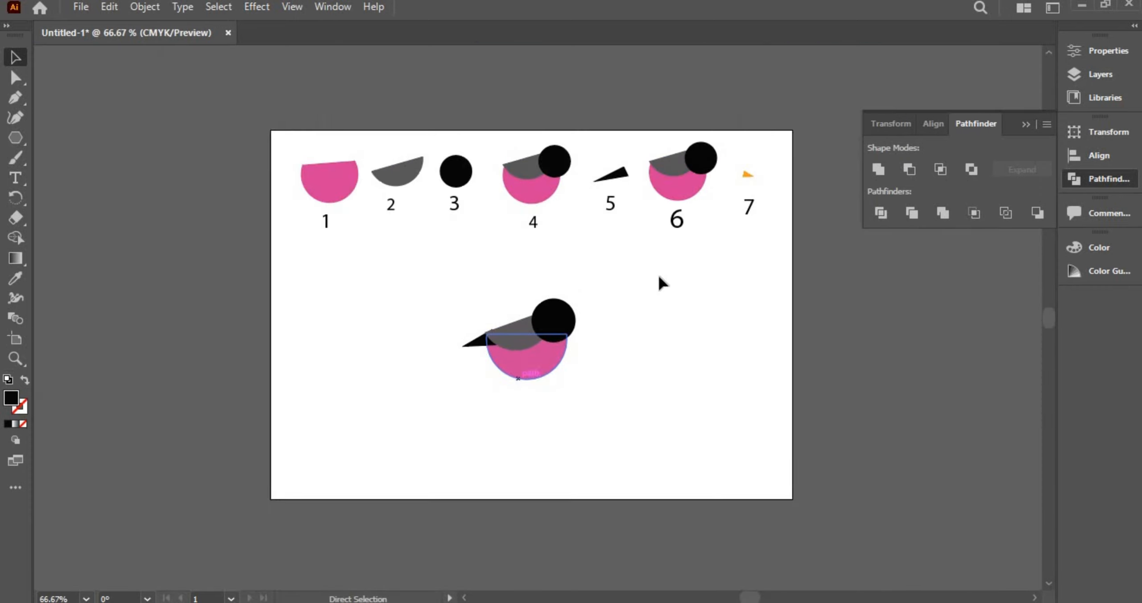
key(ctrl+plus)
key(ctrl+plus)
key(ctrl+plus)
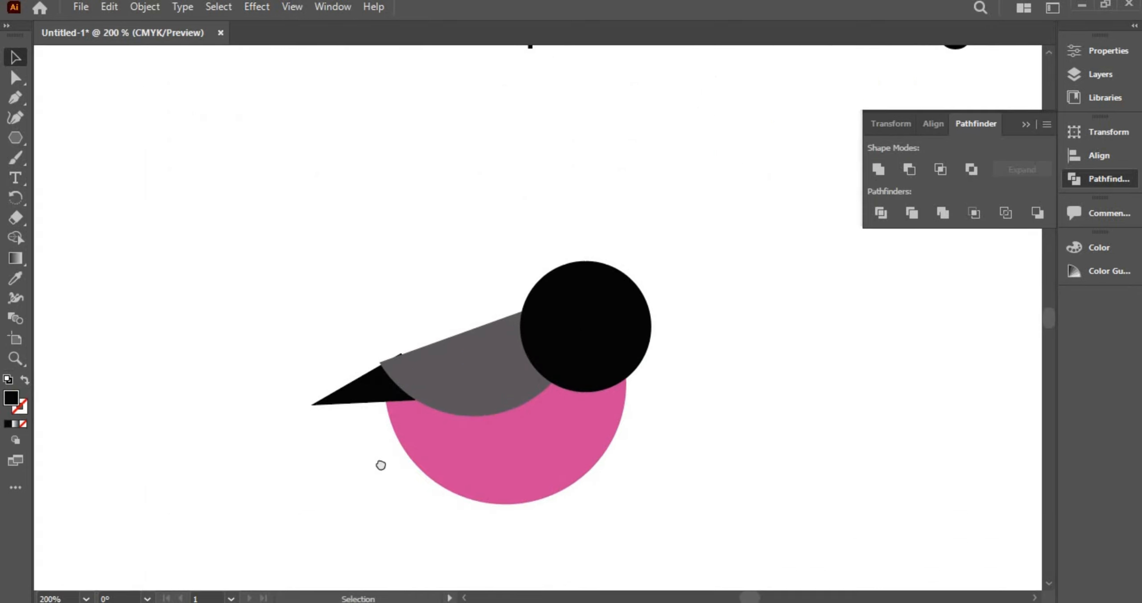
scroll(433, 406, left, 2)
click(404, 404)
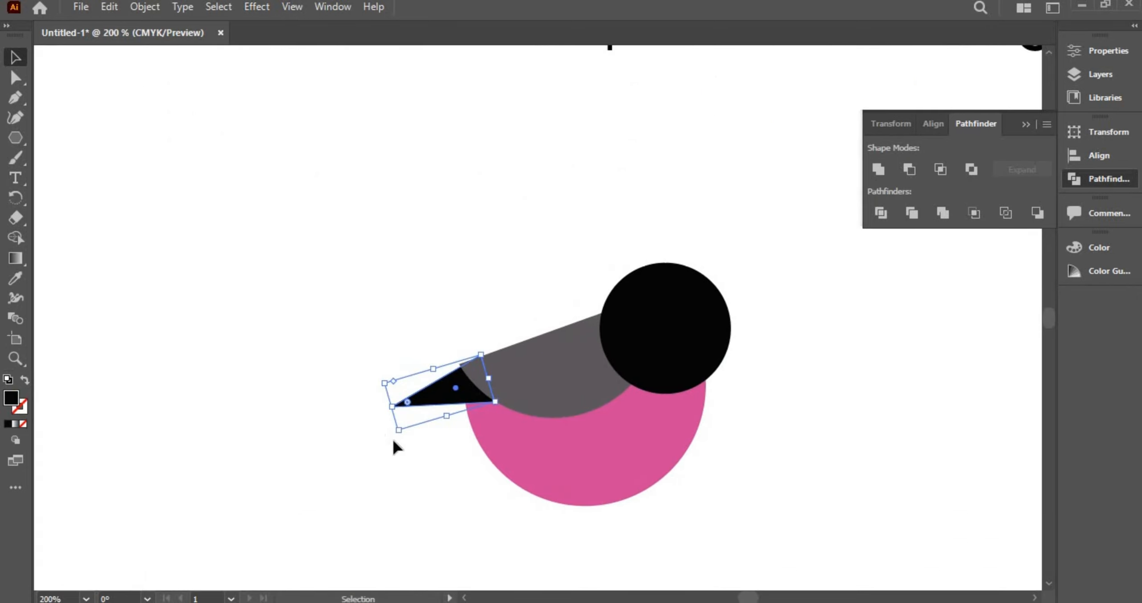
drag(392, 438, 395, 426)
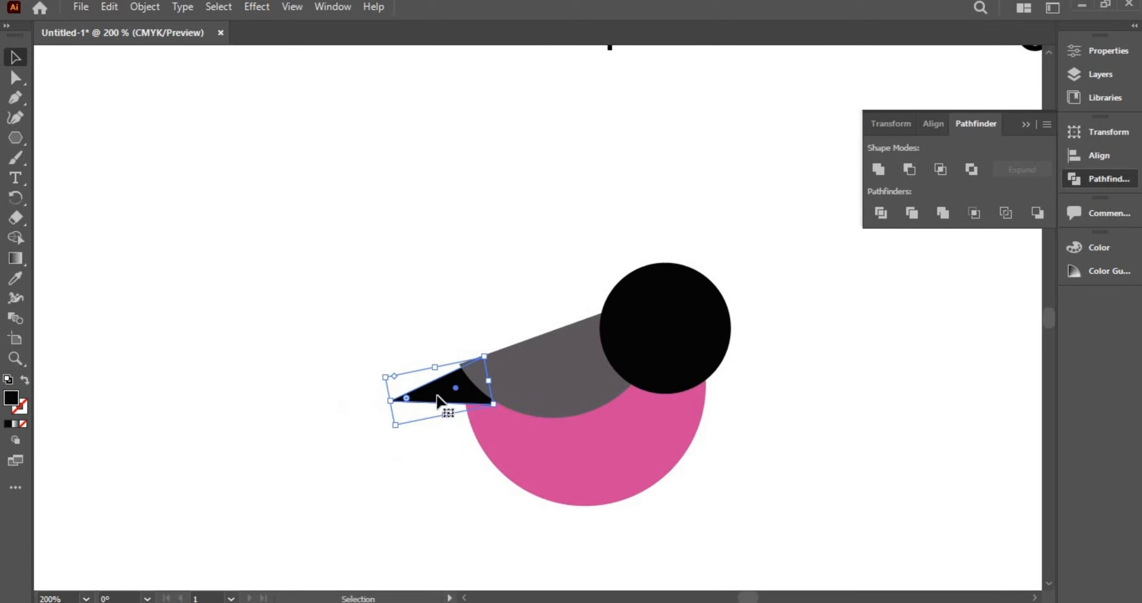
drag(426, 392, 304, 439)
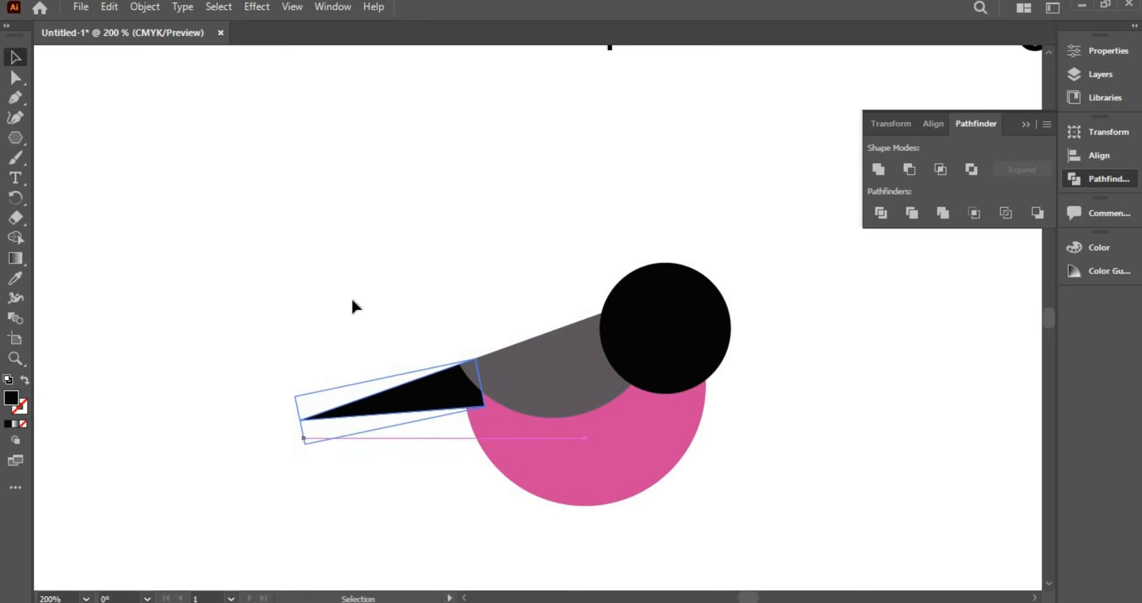
click(352, 299)
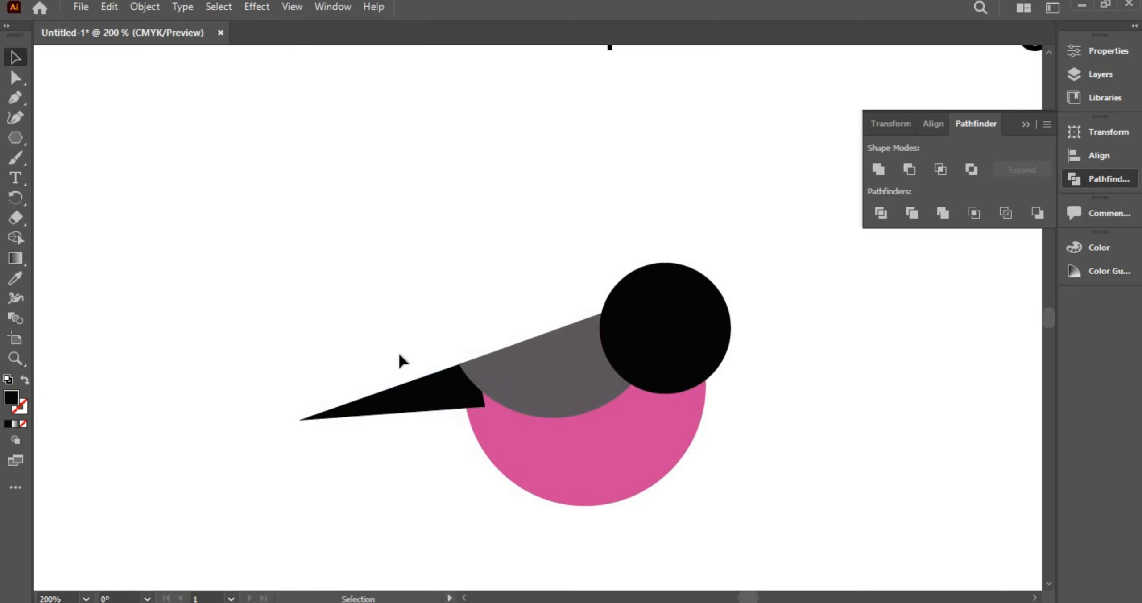
- Move the tail's lower inner anchor point up to the curved edge of the grey wing
click(7, 81)
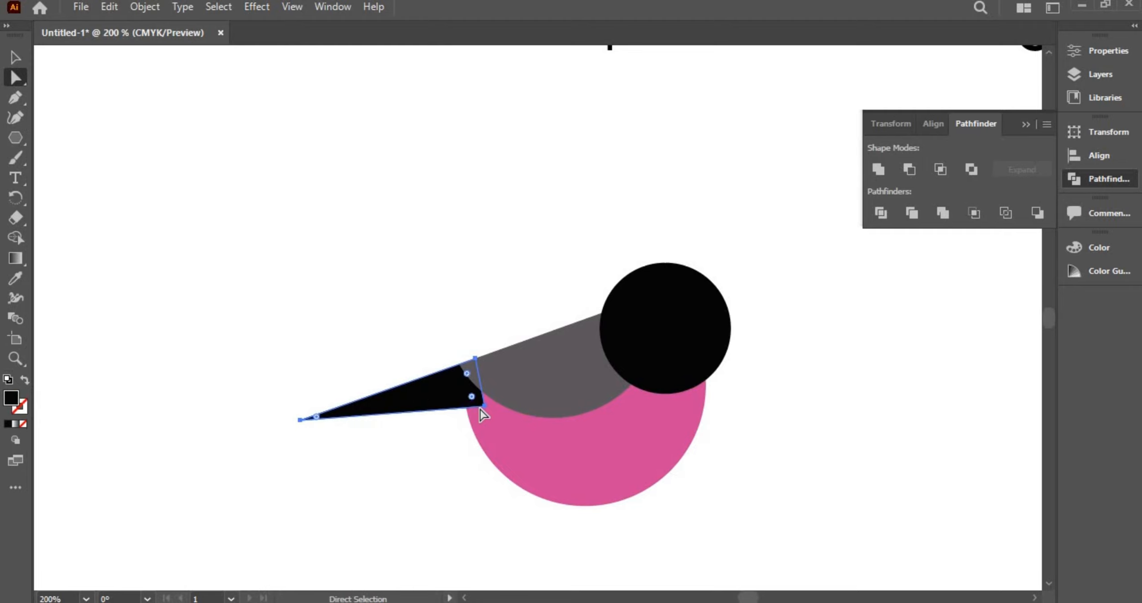
drag(485, 408, 488, 394)
click(288, 252)
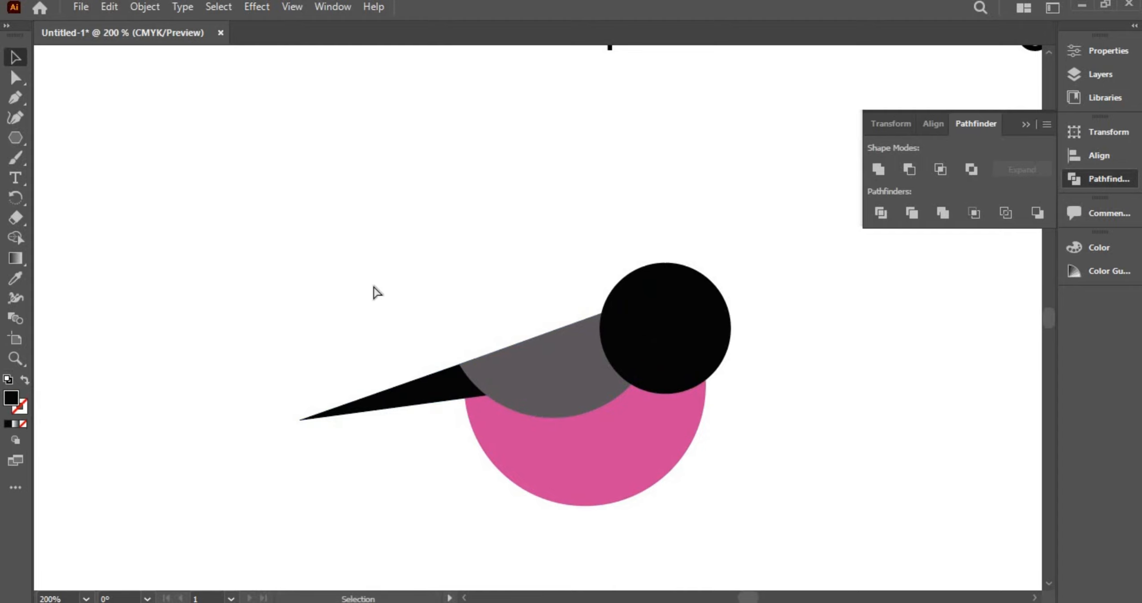
- Create a second black three-sided polygon with a 0.6064 in radius to the upper right of the bird's head
key(ctrl+1)
key(space)
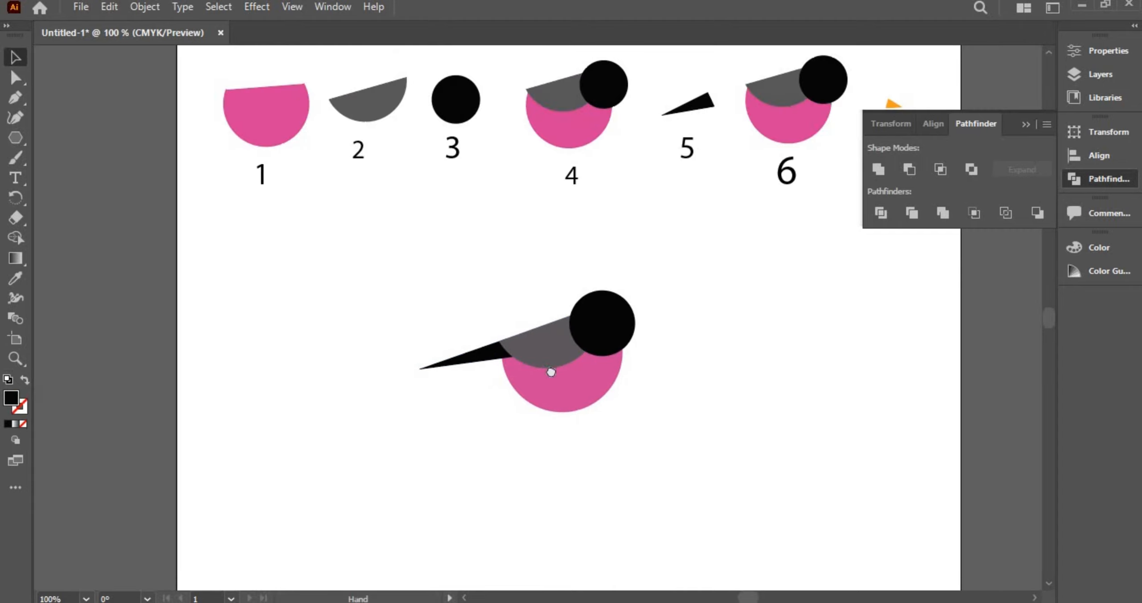
drag(551, 372, 383, 397)
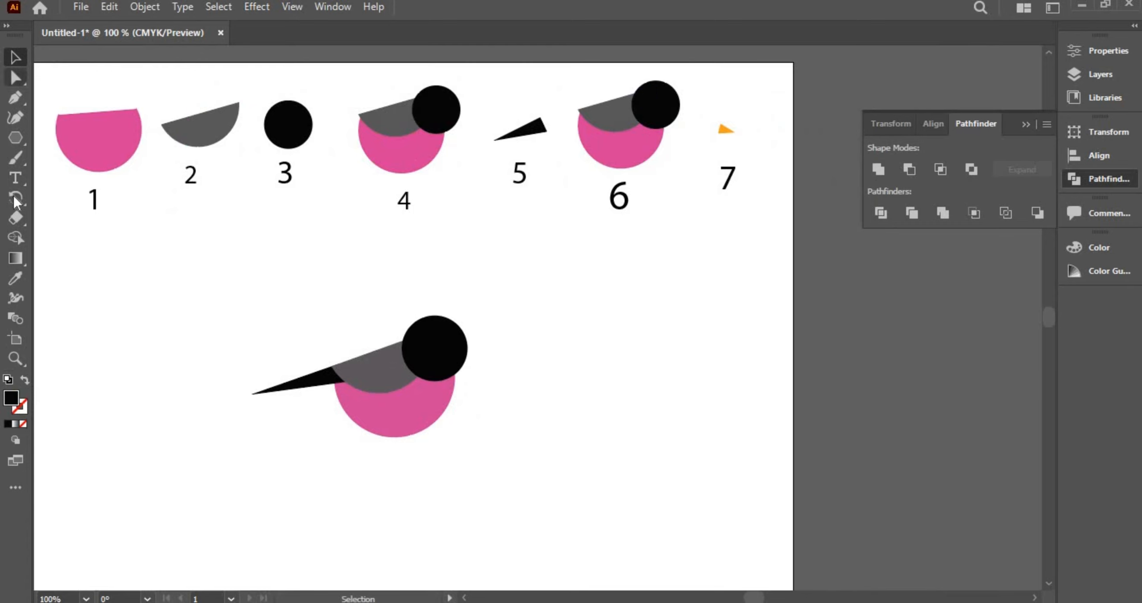
click(15, 140)
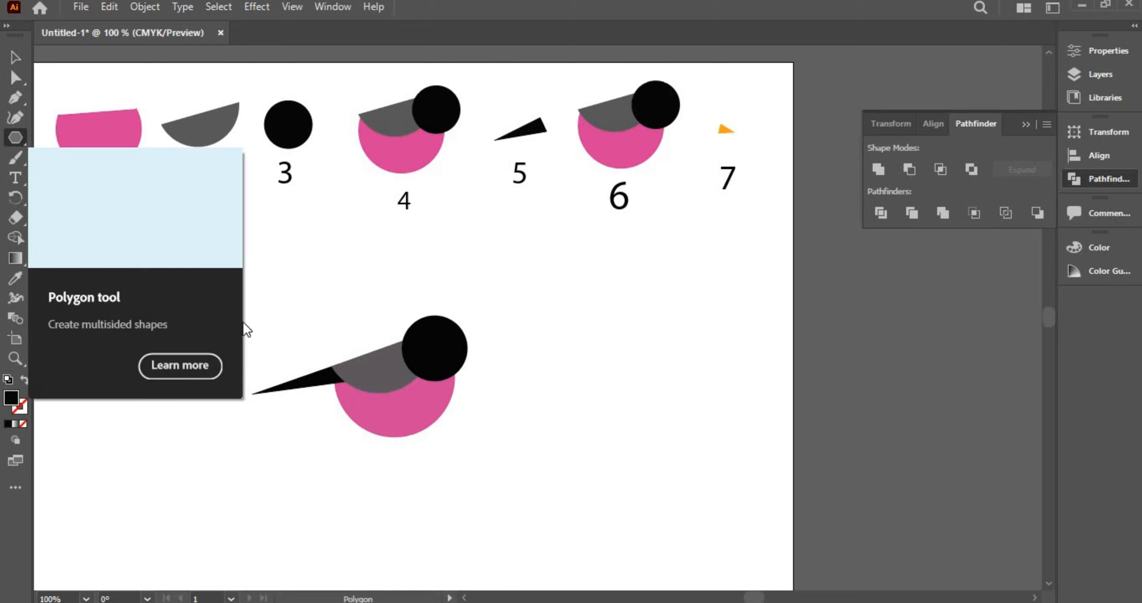
click(582, 316)
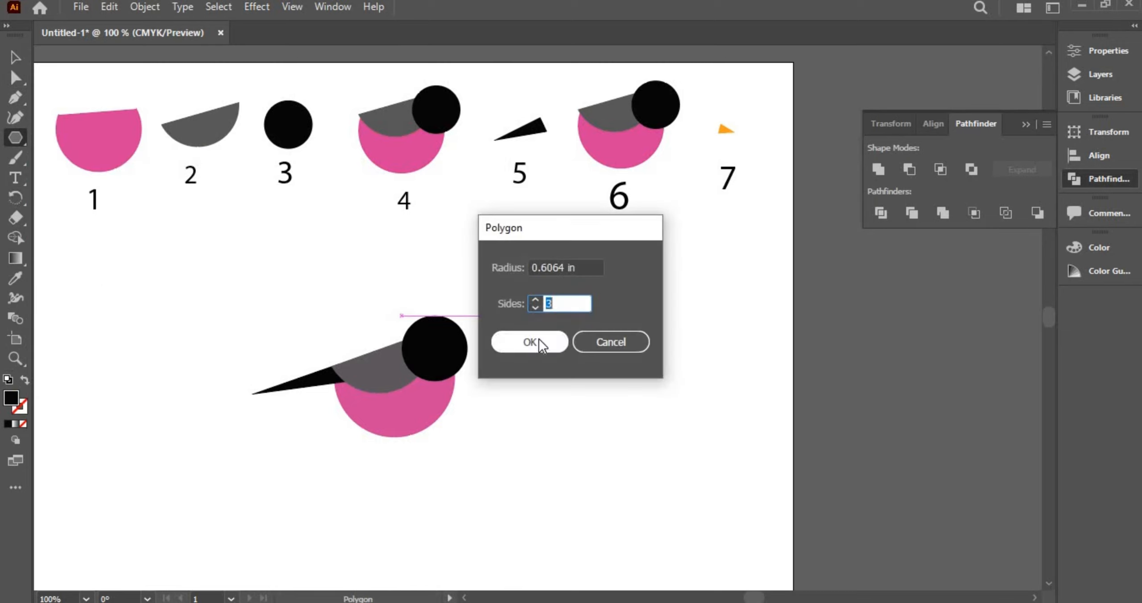
key(Return)
key(v)
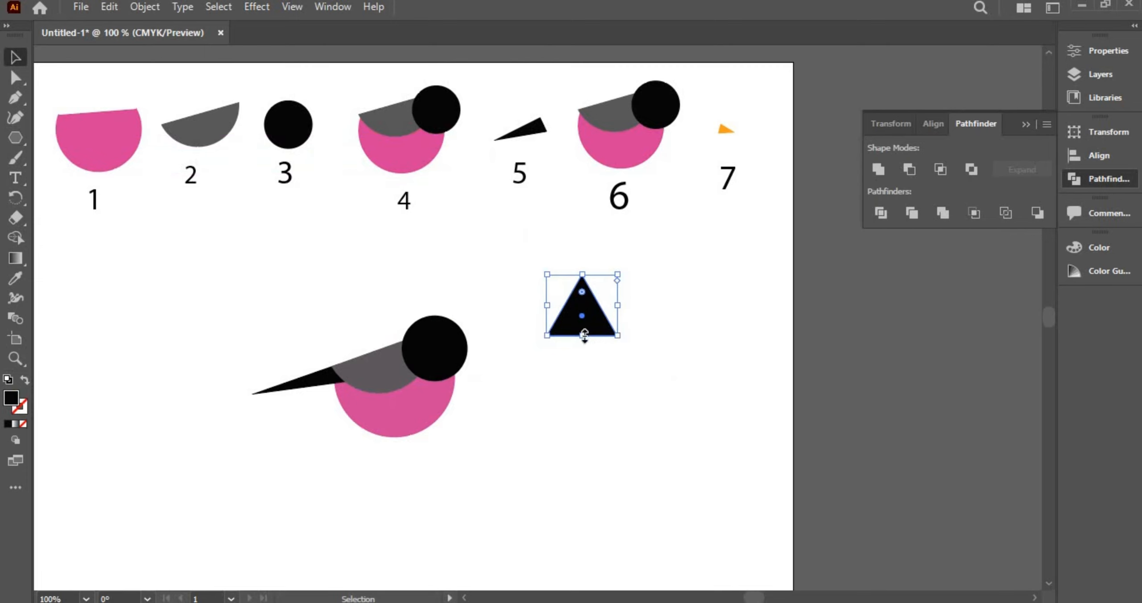
- Reshape the second black triangle into a small, narrow beak pointing to the right of the bird's head
drag(584, 335, 584, 407)
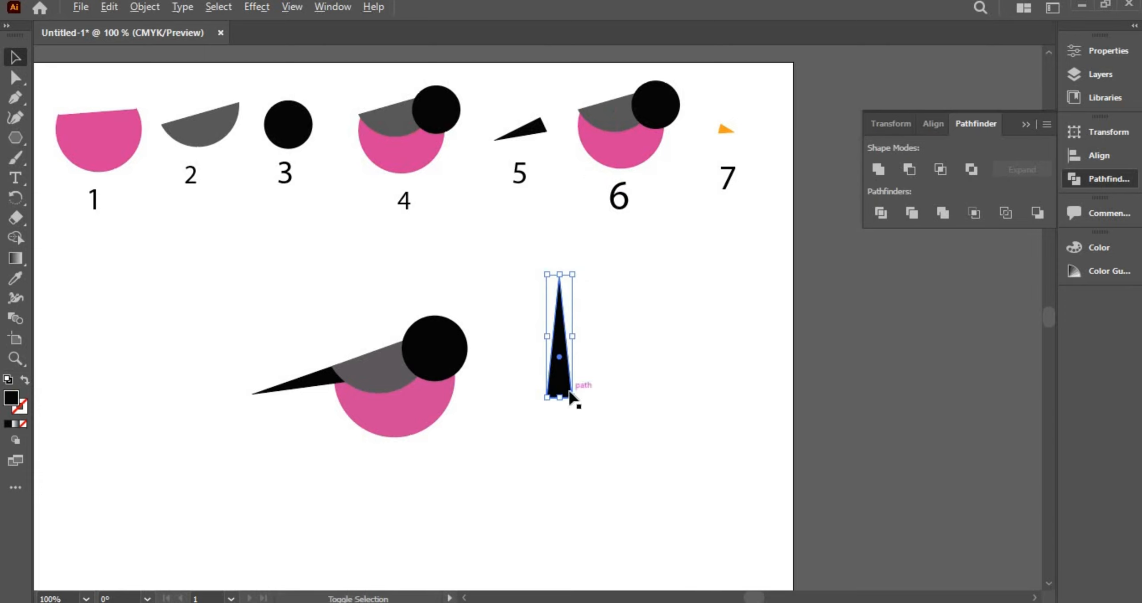
shift+click(570, 392)
click(571, 395)
mouse_move(572, 398)
mouse_down()
mouse_move(565, 361)
mouse_move(579, 328)
mouse_move(605, 315)
mouse_move(563, 380)
mouse_up()
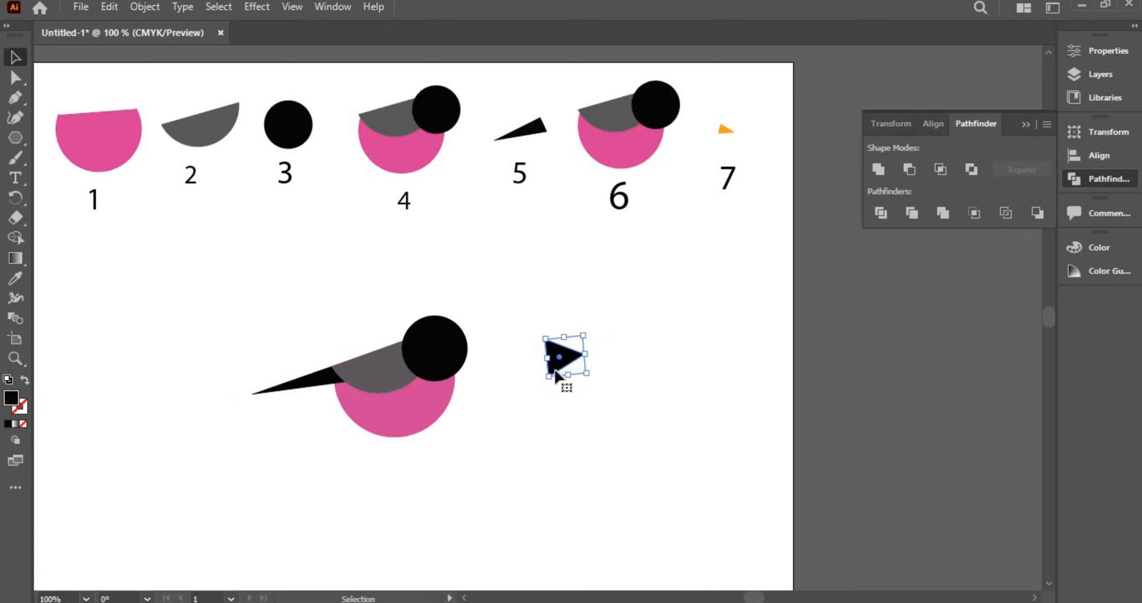
click(14, 80)
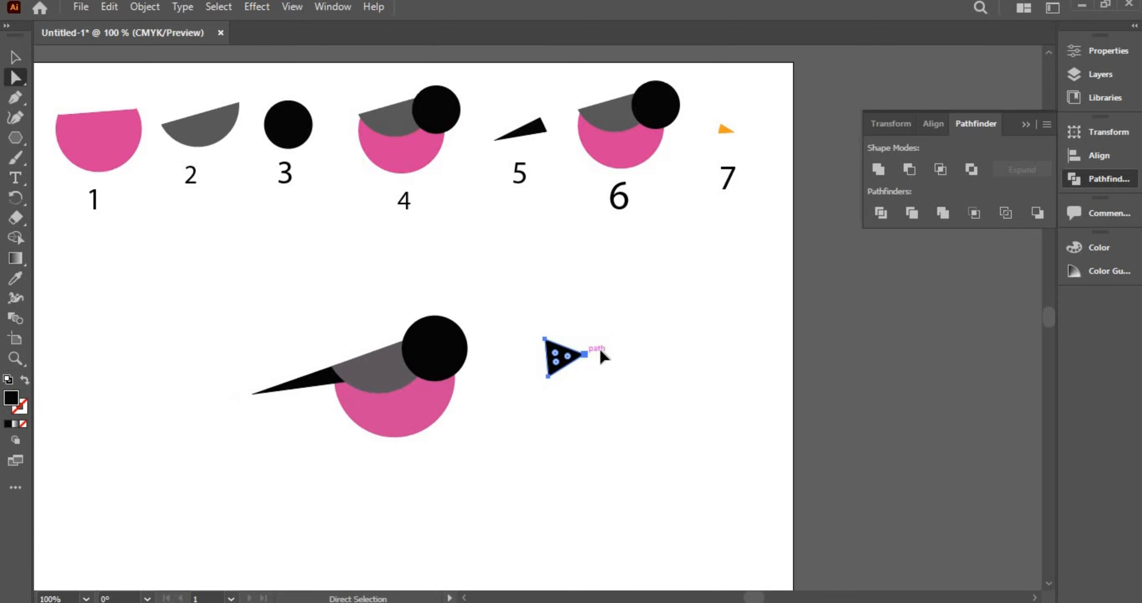
drag(597, 352, 574, 345)
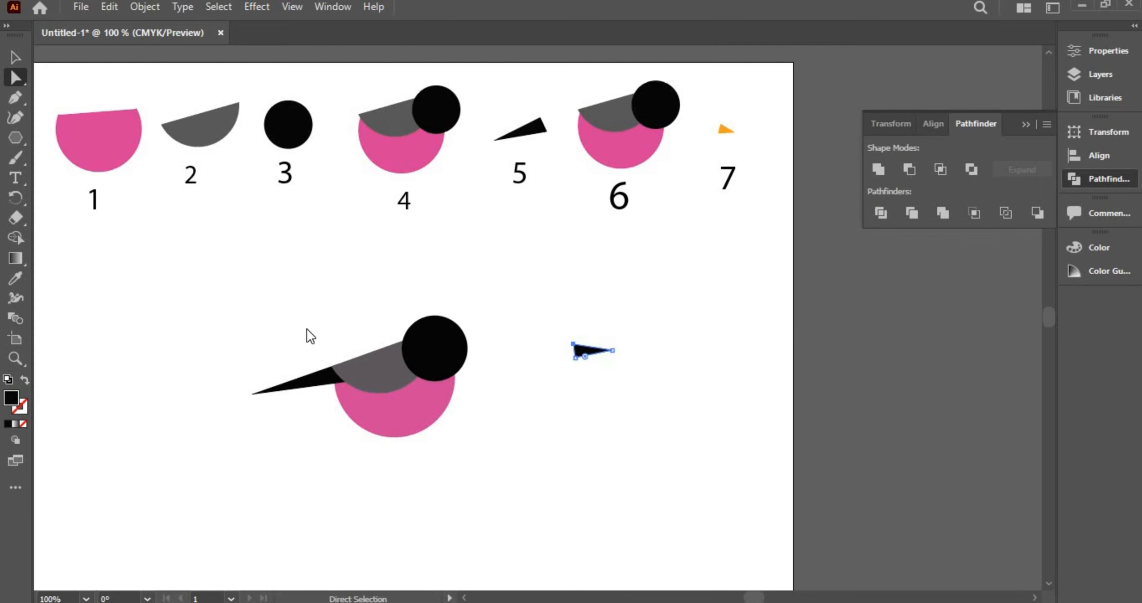
- Fill the beak triangle with orange F79B21
double_click(11, 398)
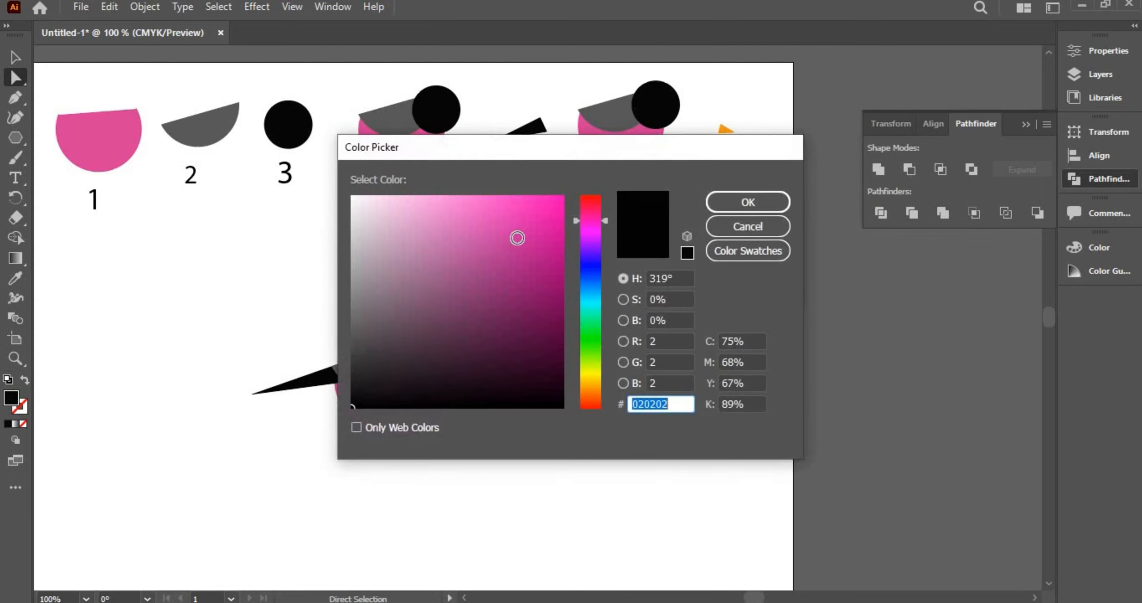
click(591, 378)
click(592, 388)
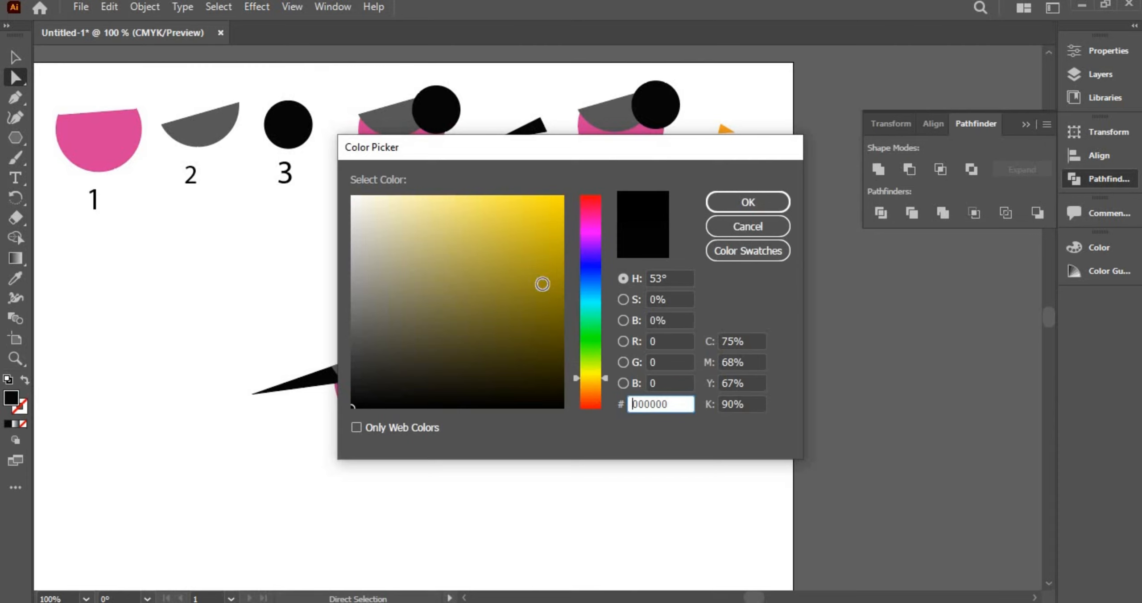
click(537, 201)
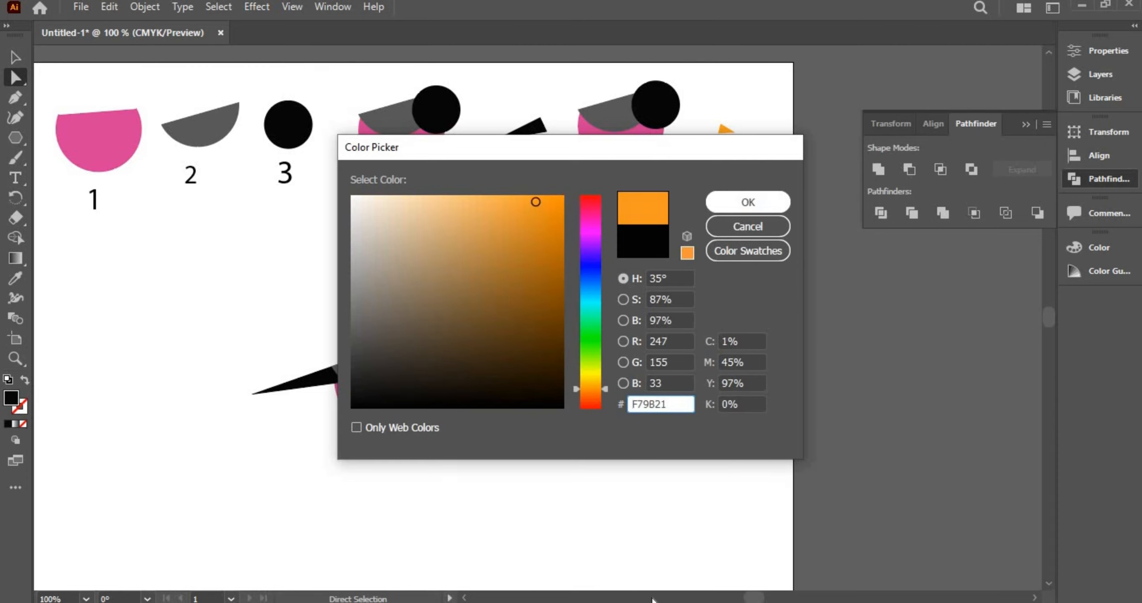
click(748, 203)
- Slightly round the corner at the beak's pointed tip
key(ctrl+plus)
key(ctrl+plus)
key(ctrl+plus)
key(ctrl+plus)
key(ctrl+plus)
key(ctrl+plus)
key(ctrl+plus)
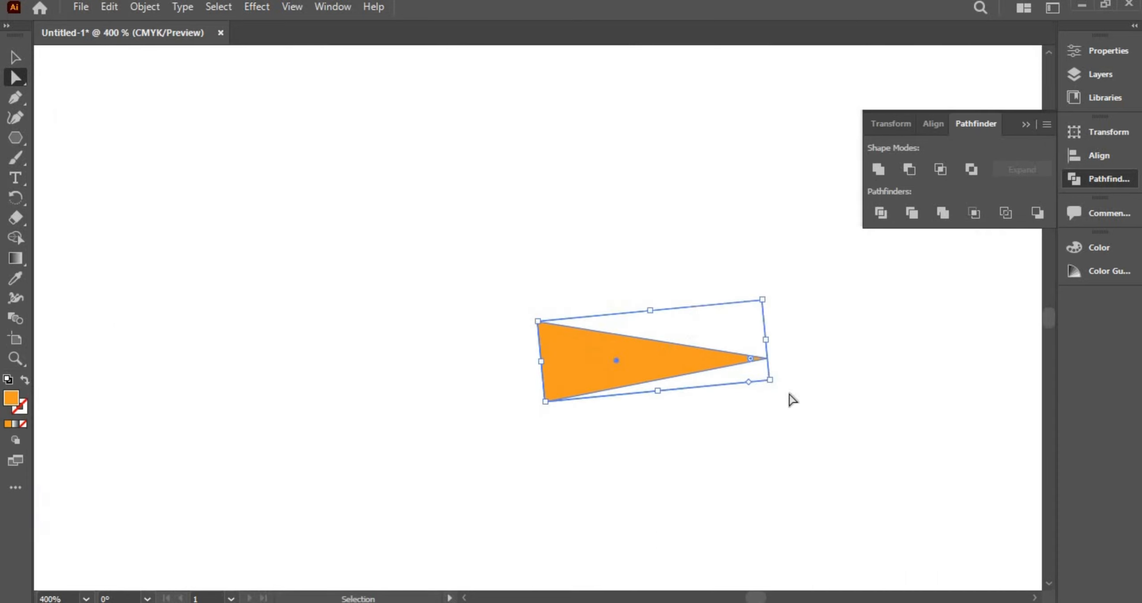
click(996, 391)
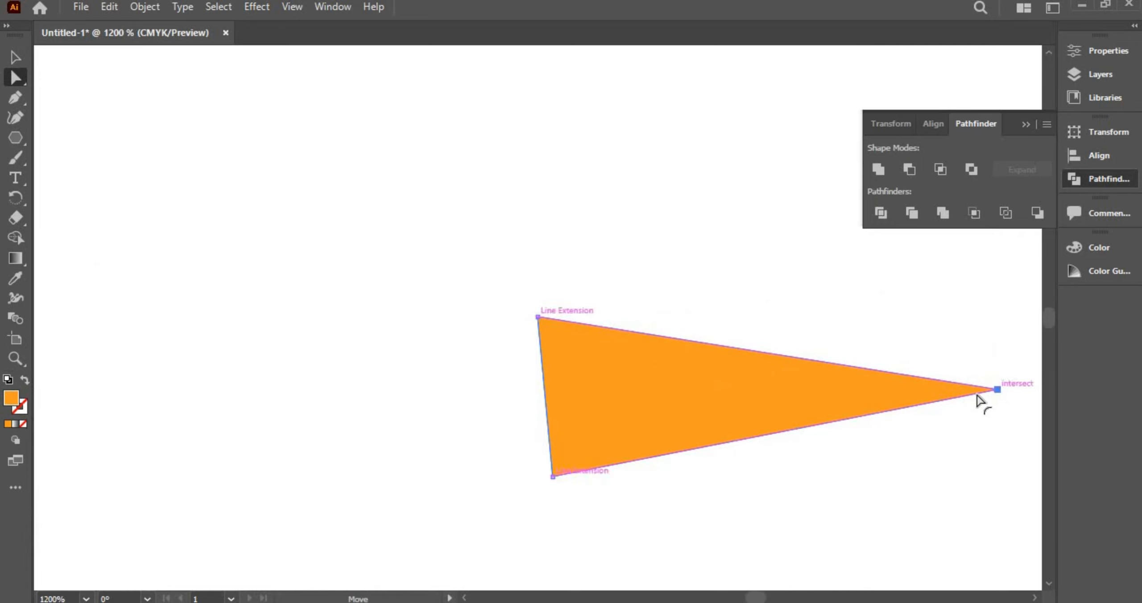
drag(975, 392, 906, 395)
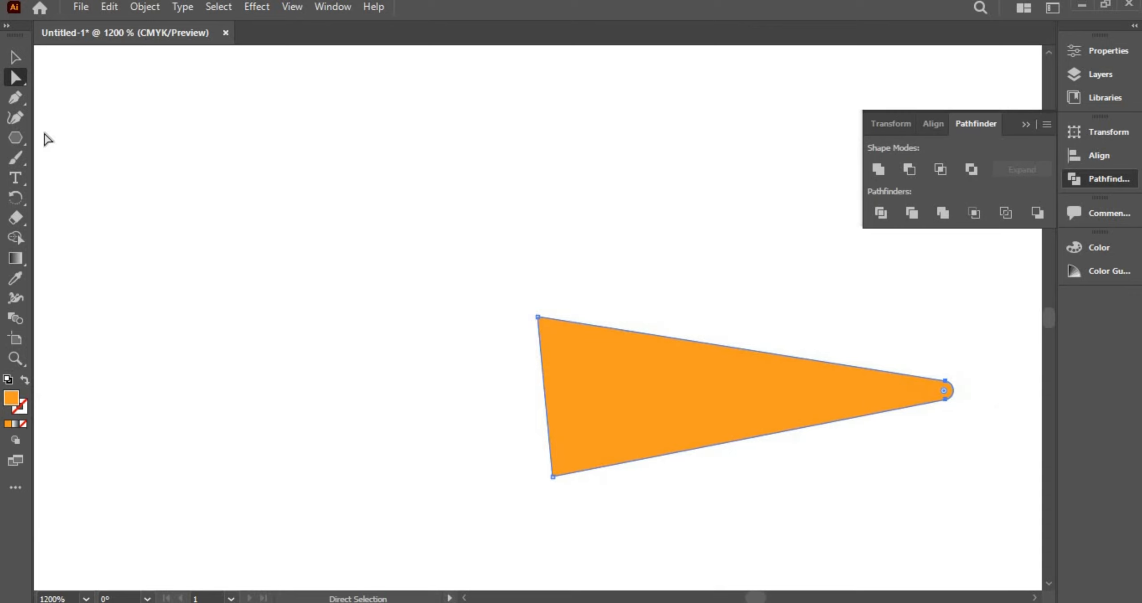
- Scale the orange beak down slightly and place it so its wide end overlaps the right edge of the black head
click(11, 61)
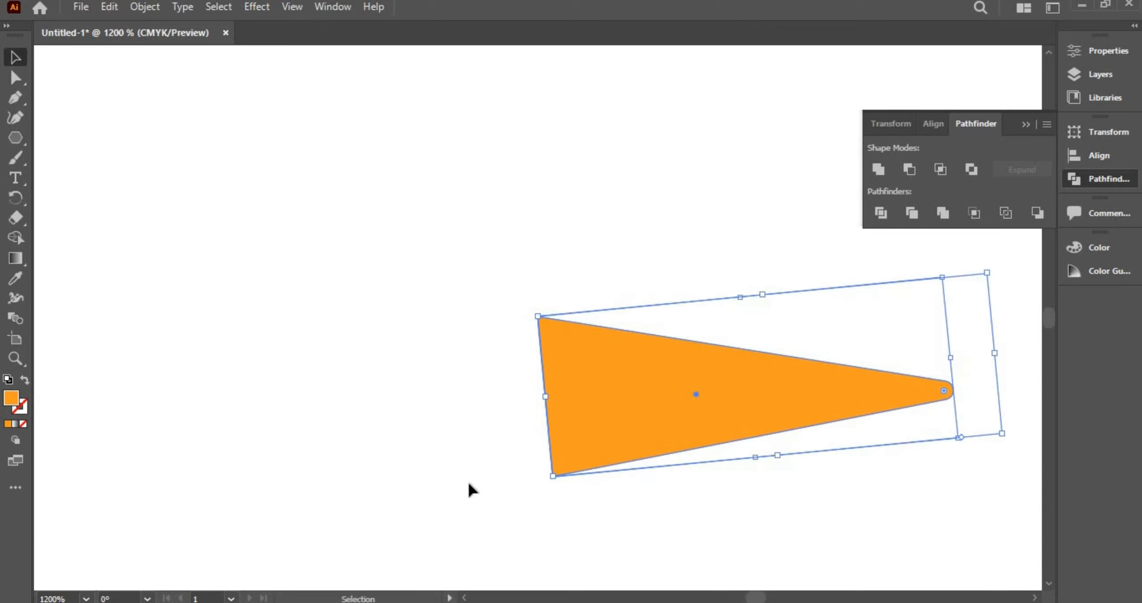
drag(561, 467, 560, 461)
key(ctrl+minus)
key(ctrl+minus)
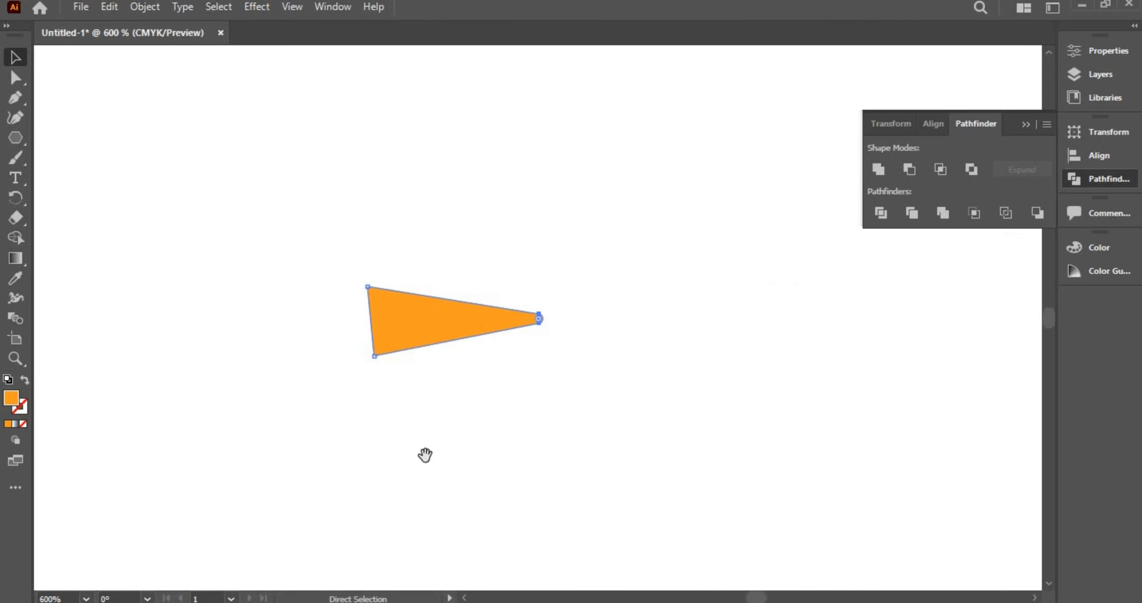
drag(426, 456, 695, 489)
key(ctrl+minus)
key(ctrl+minus)
key(ctrl+minus)
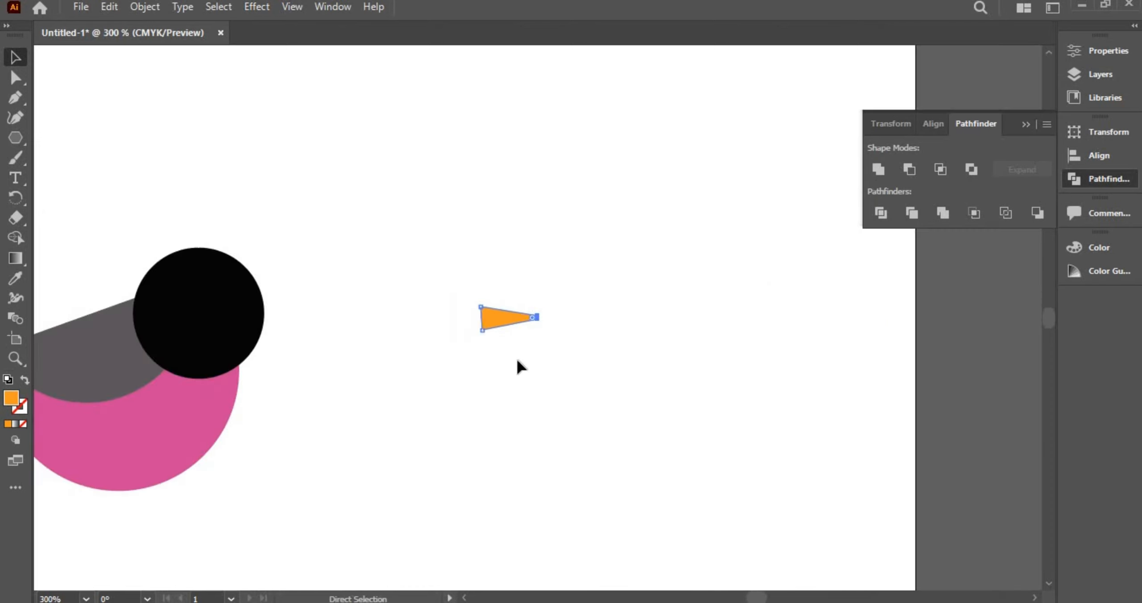
drag(513, 320, 288, 308)
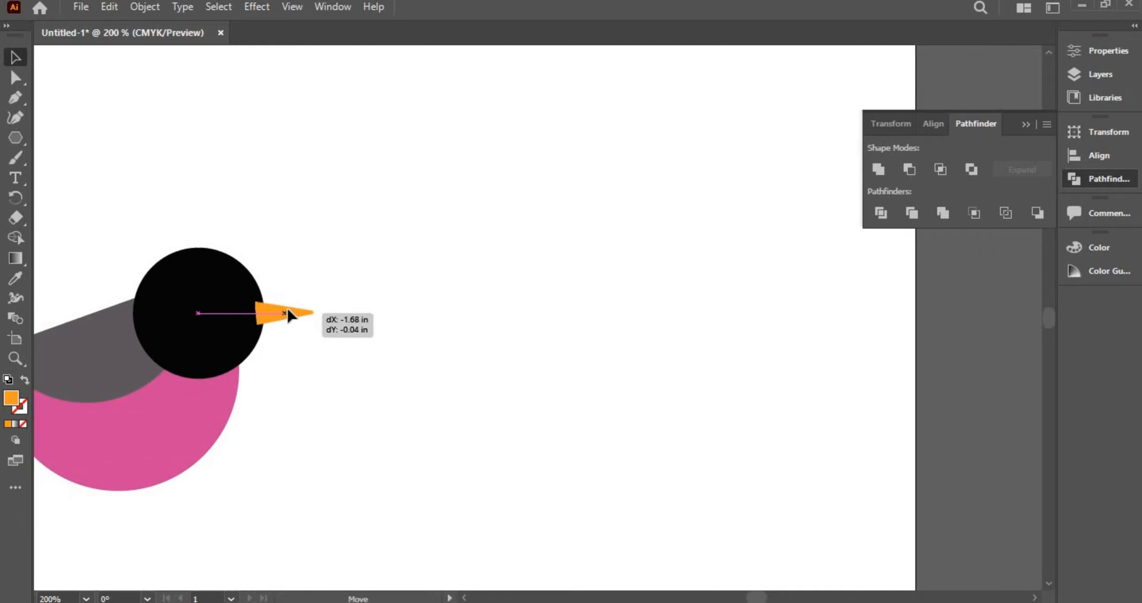
- Bring the black head circle to the front so it covers the beak's wide end
drag(441, 430, 610, 449)
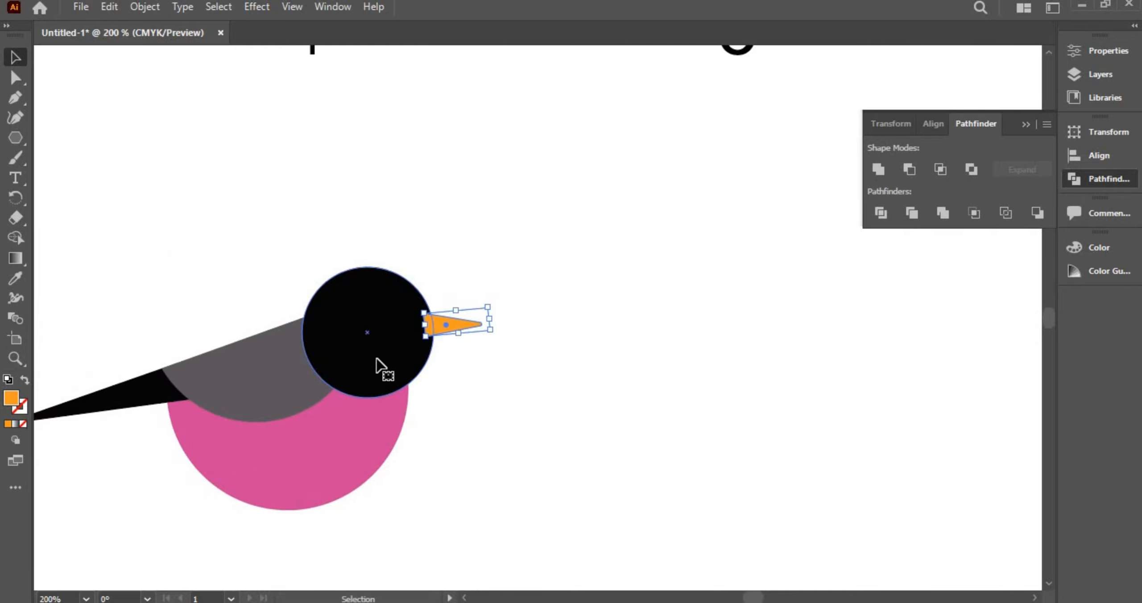
right_click(378, 362)
mouse_move(464, 517)
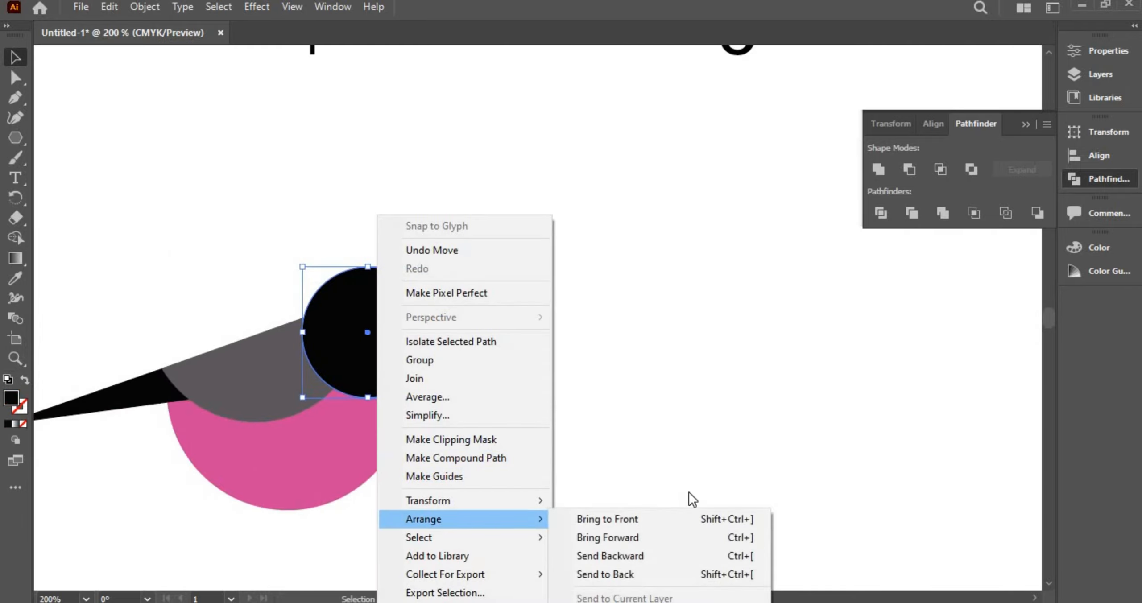
click(642, 519)
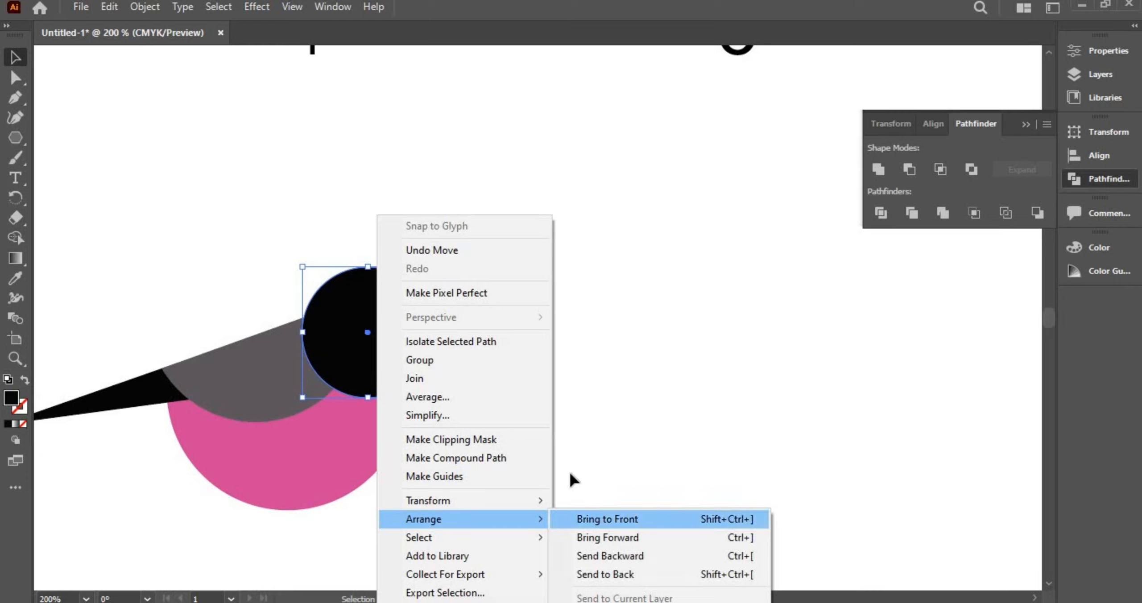
- Rotate the beak so its tip points slightly downward and tuck it further behind the head
click(468, 338)
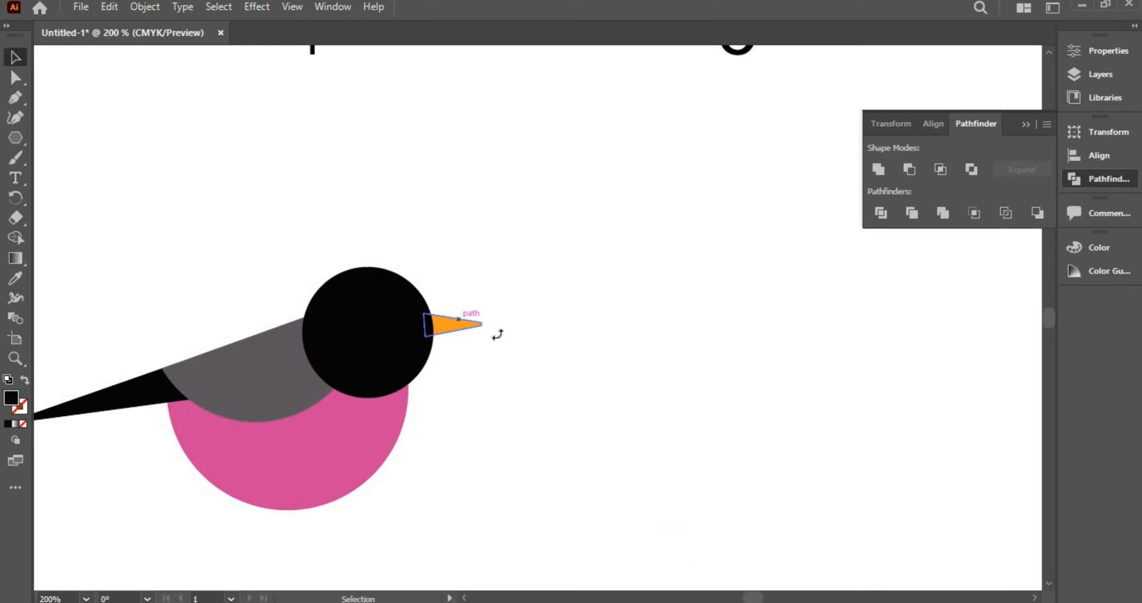
click(496, 334)
drag(500, 331, 519, 363)
click(535, 380)
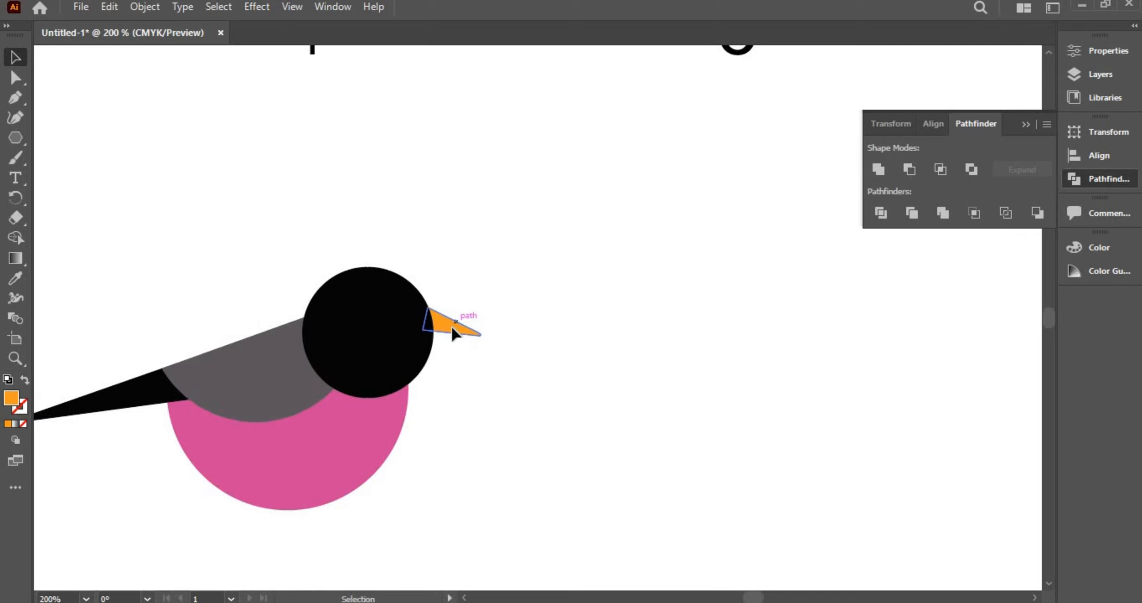
drag(452, 324, 447, 329)
drag(530, 353, 531, 353)
click(551, 352)
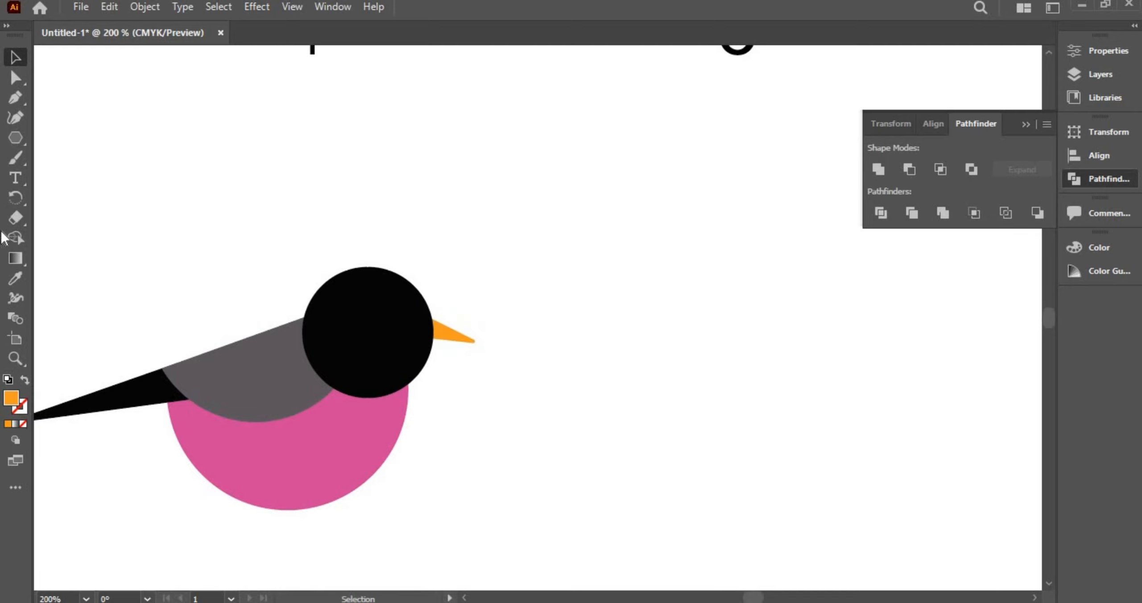
- Draw a small circle to the right of the bird for the eye and fill it with off-white FCFBFA
drag(22, 139, 92, 159)
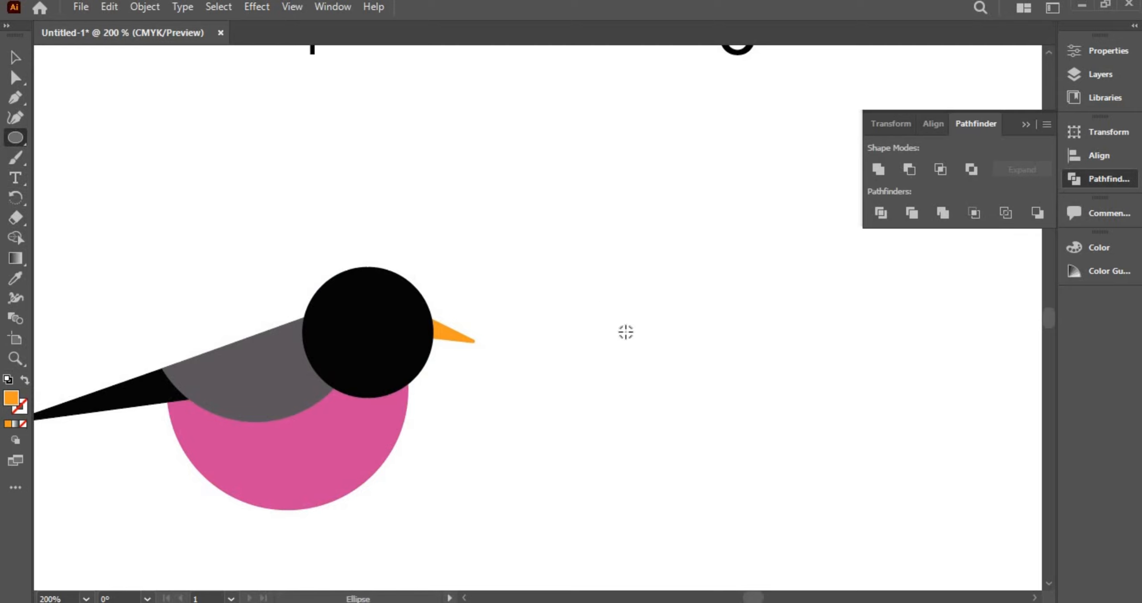
drag(626, 332, 643, 348)
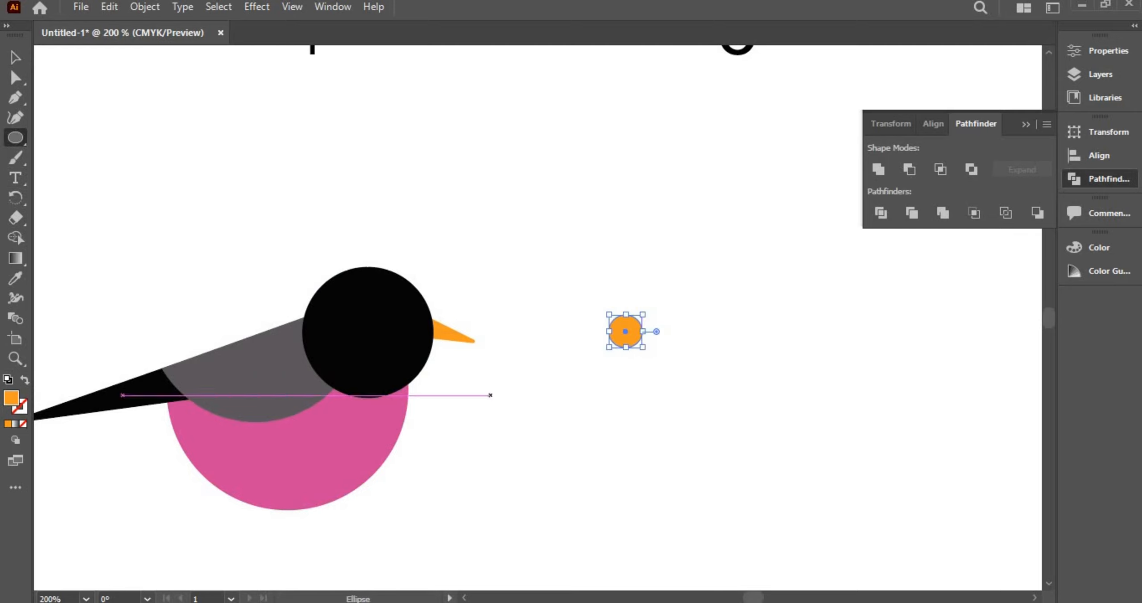
double_click(11, 398)
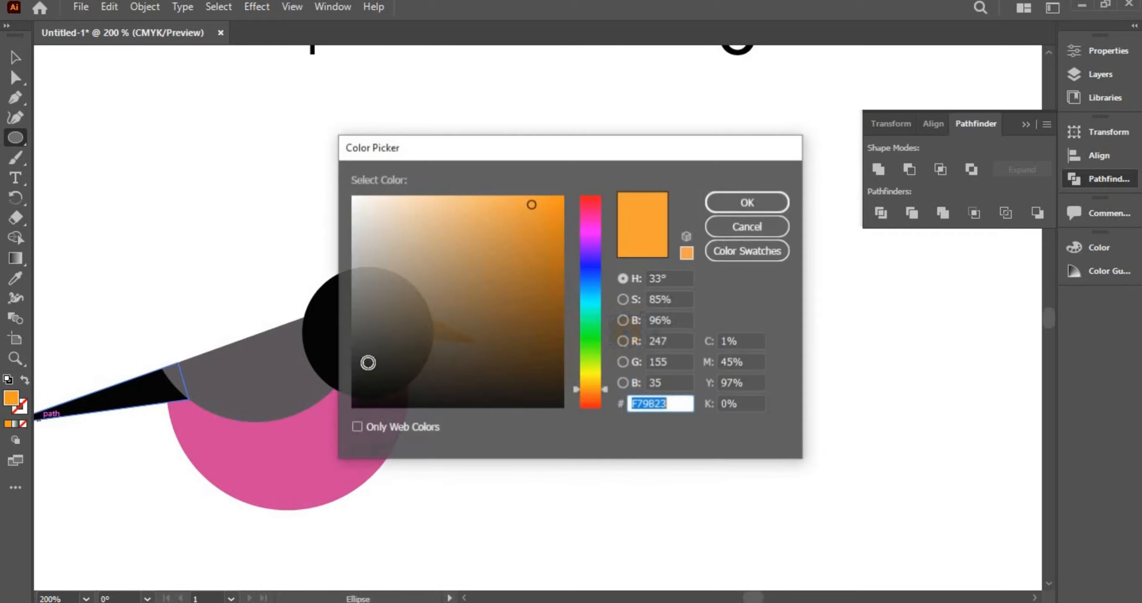
click(354, 197)
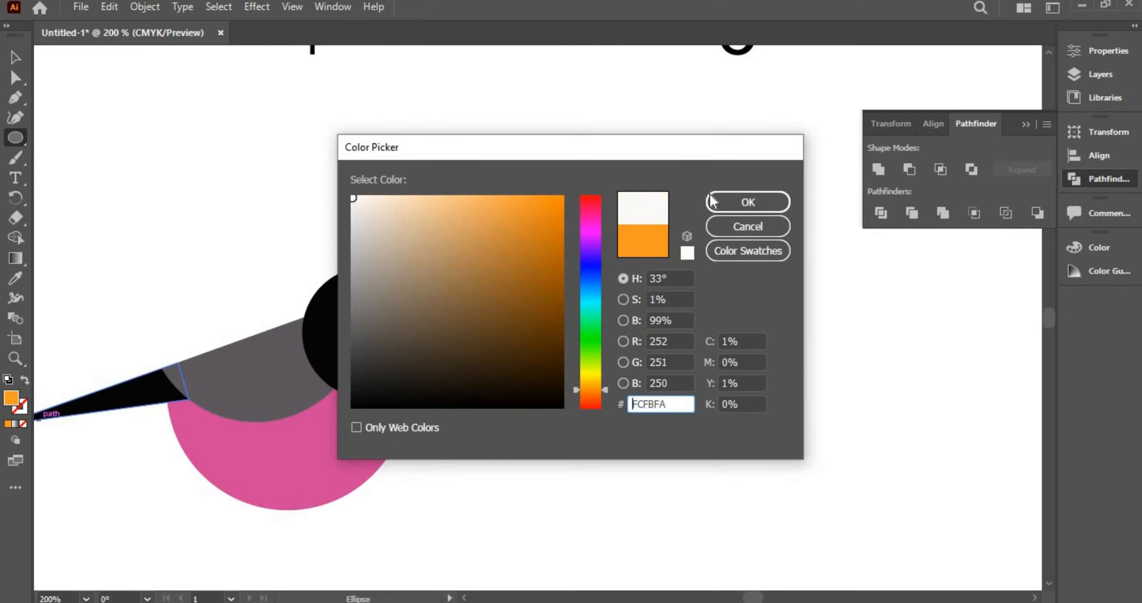
click(723, 203)
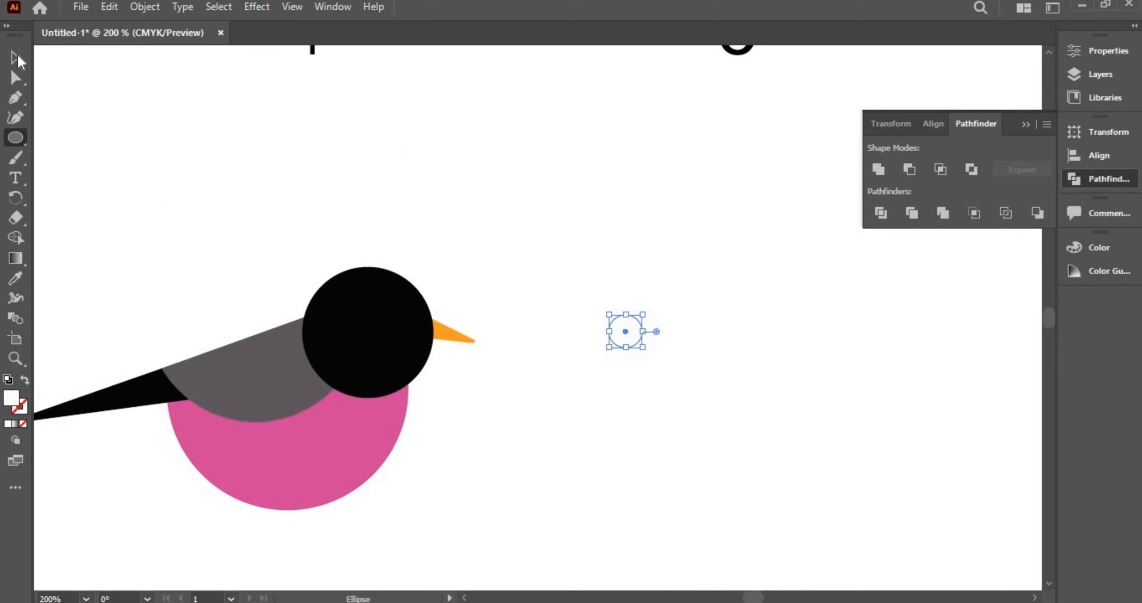
- Move the white eye circle onto the upper right part of the black head and scale it down slightly
click(16, 57)
drag(608, 332, 383, 315)
click(414, 324)
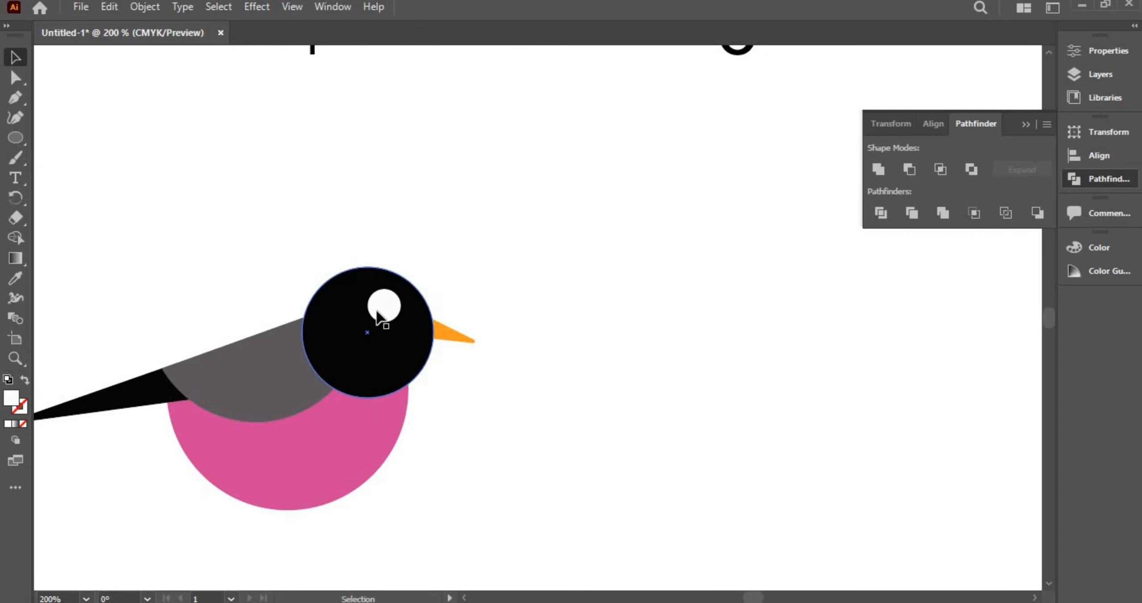
click(391, 314)
drag(401, 322, 391, 317)
click(434, 338)
- Draw a tiny circle above the bird's wing for the pupil and fill it with near-black 070707
key(ctrl+plus)
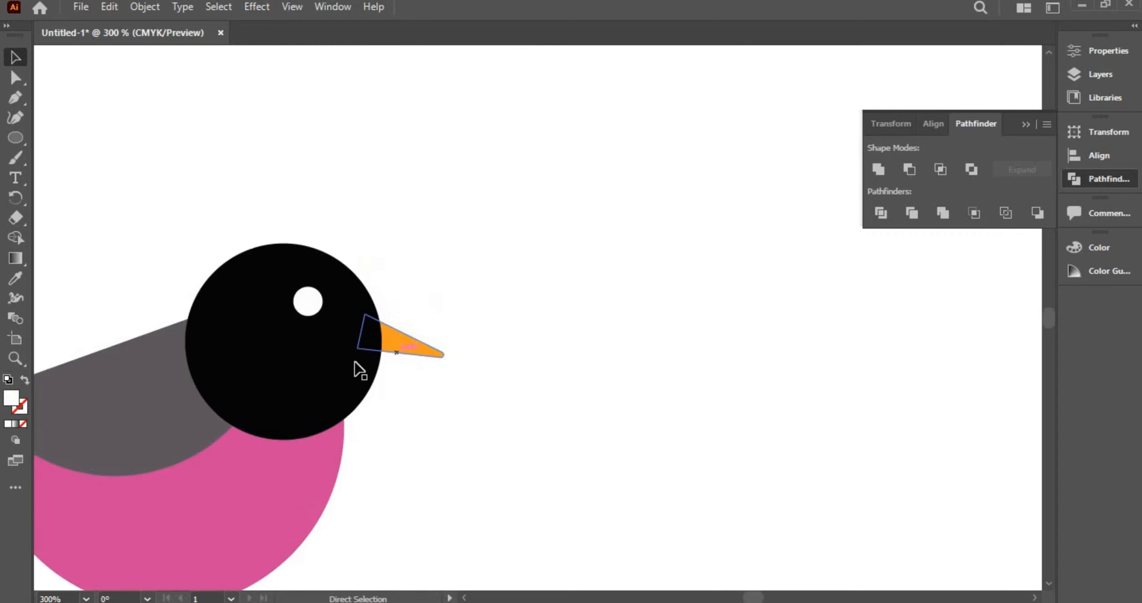
key(ctrl+plus)
drag(474, 421, 915, 440)
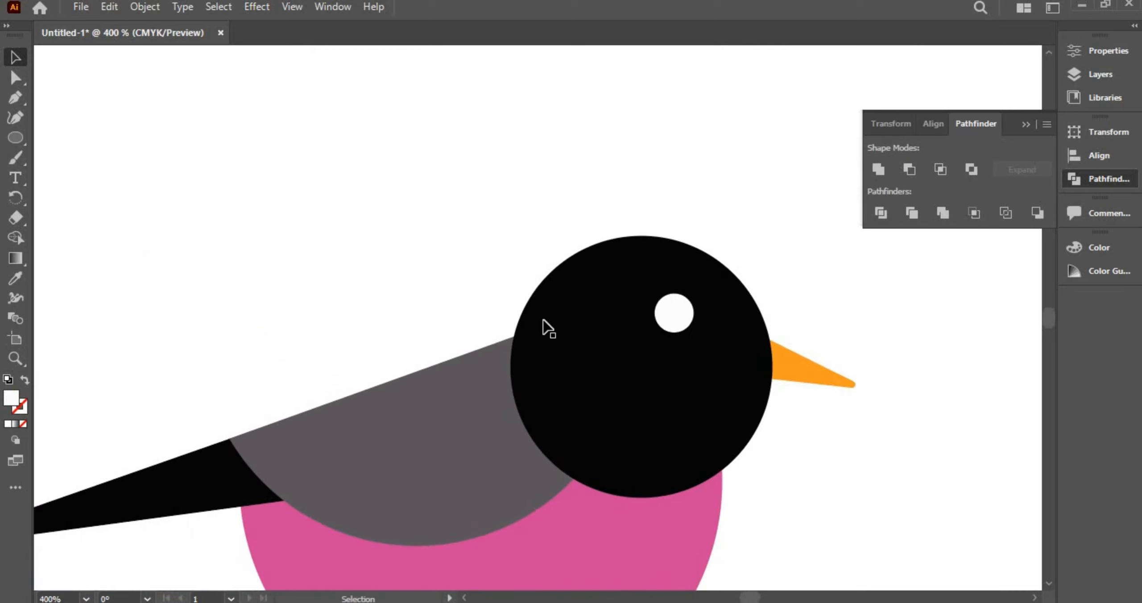
click(15, 139)
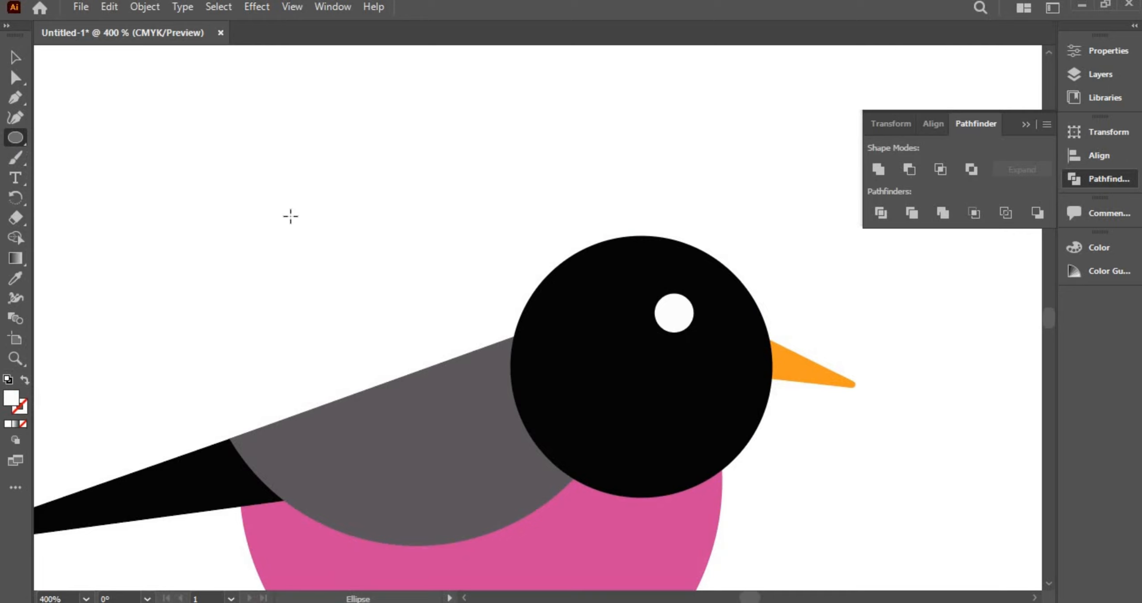
drag(290, 217, 302, 222)
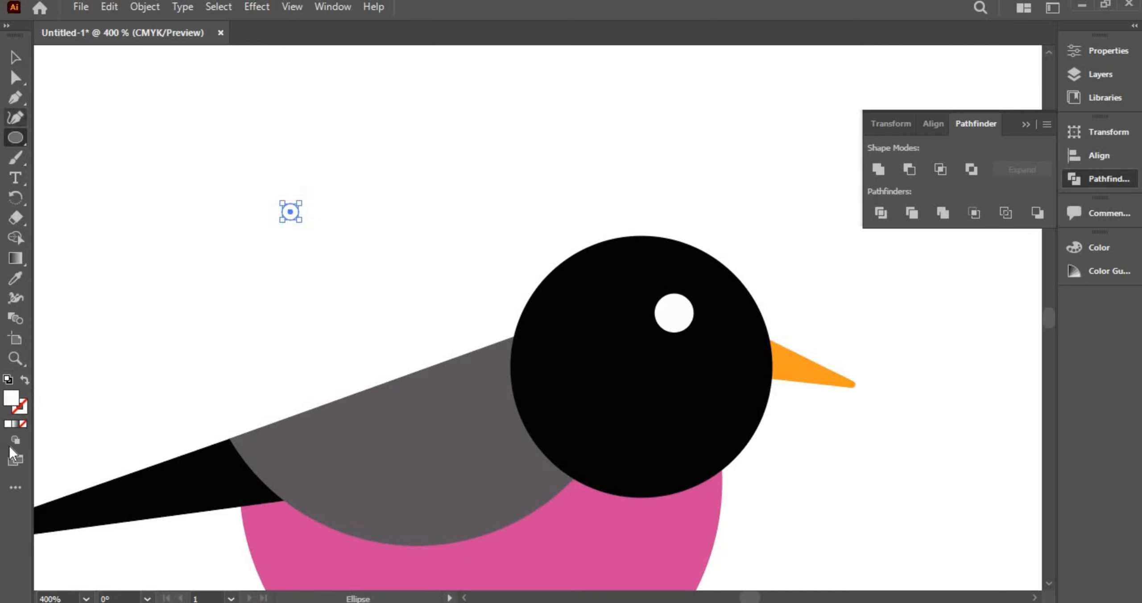
double_click(11, 398)
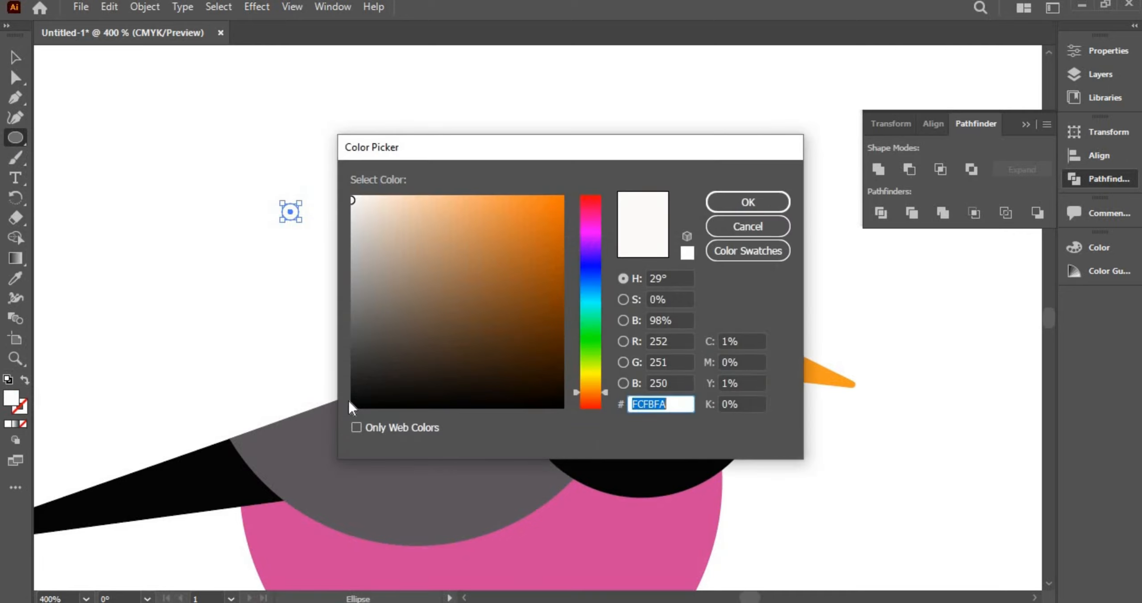
click(352, 401)
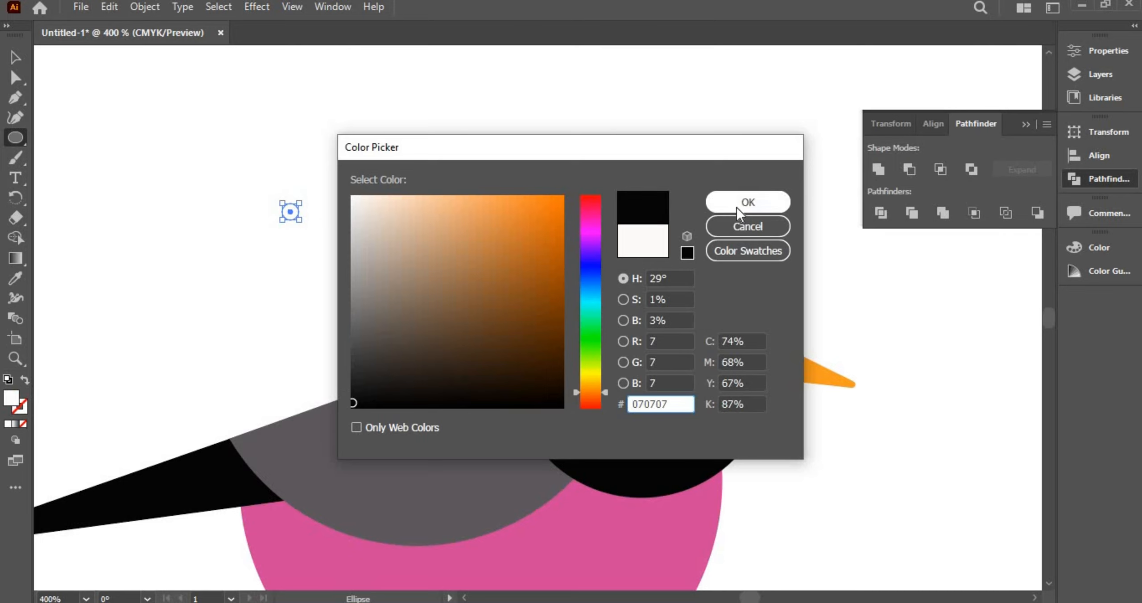
click(737, 207)
- Move the black pupil onto the upper right part of the white eye
key(v)
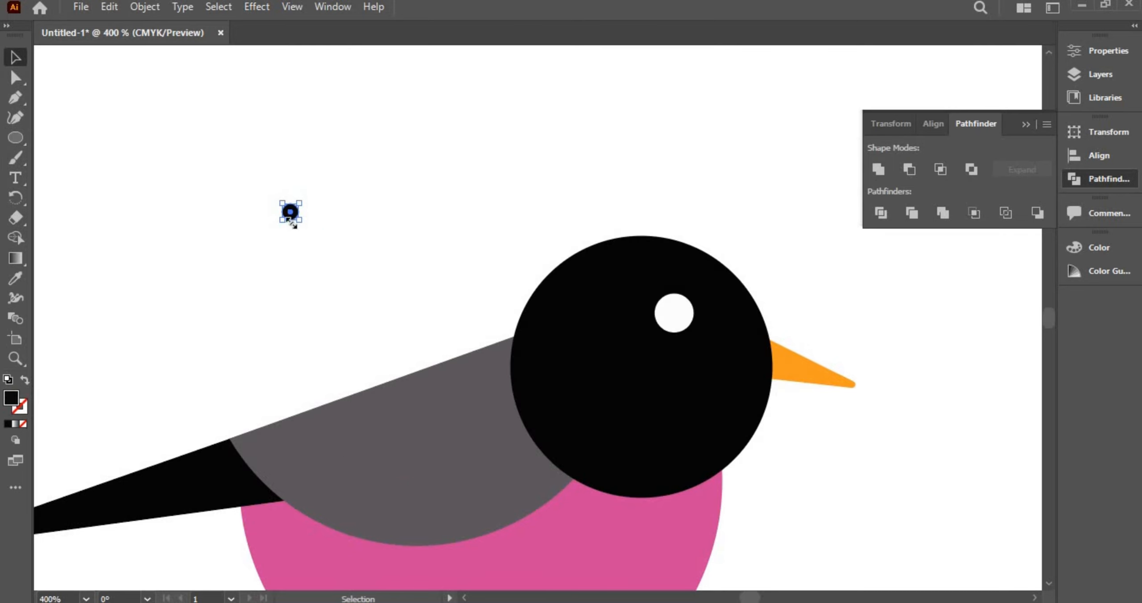
drag(288, 216, 682, 306)
click(386, 353)
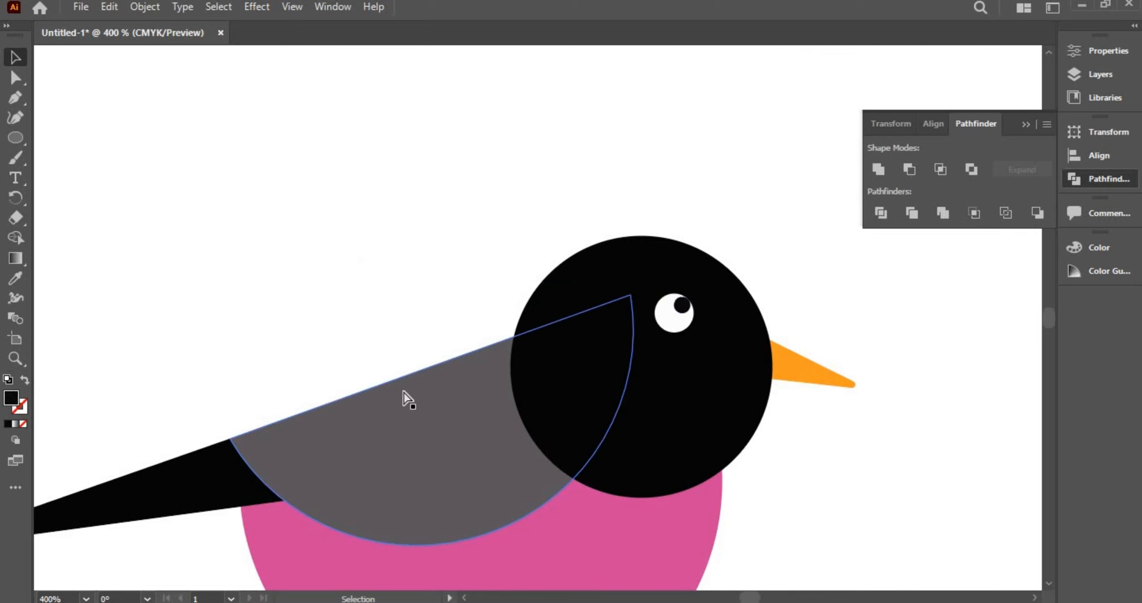
key(a)
key(ctrl+minus)
key(ctrl+minus)
key(ctrl+minus)
key(ctrl+minus)
key(v)
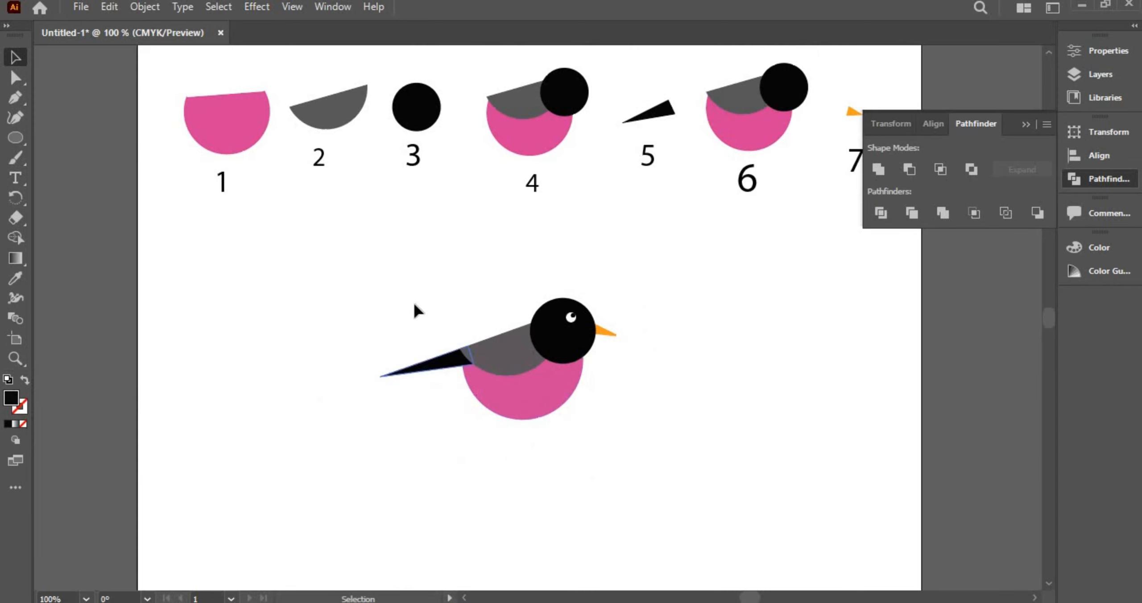
- Group all the parts of the assembled bird and scale the group up proportionally from its centre to about twice its size
drag(417, 304, 660, 415)
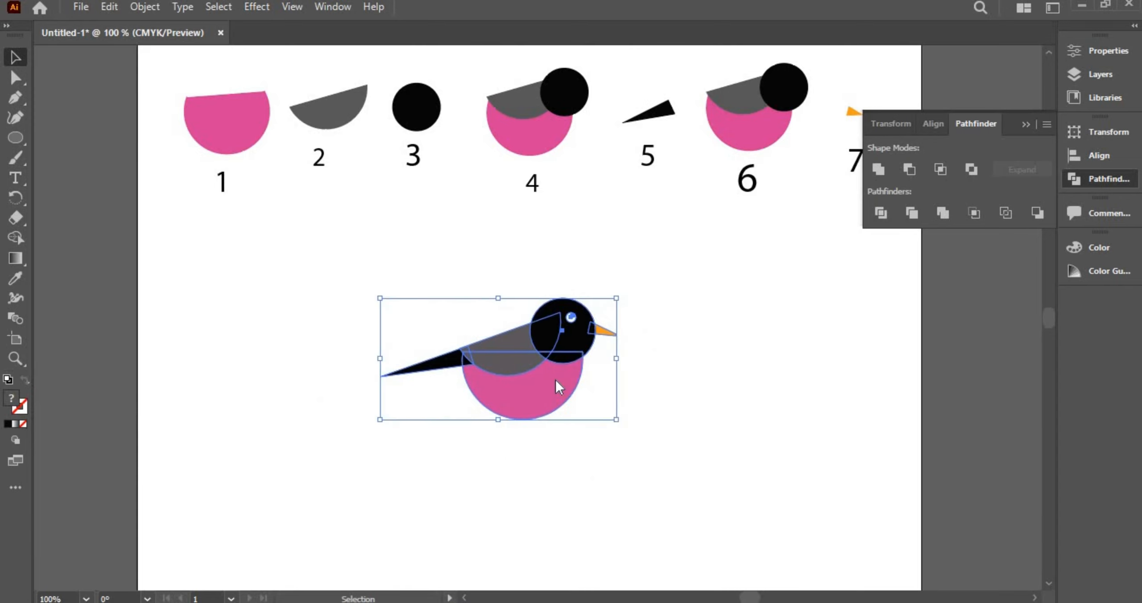
right_click(556, 380)
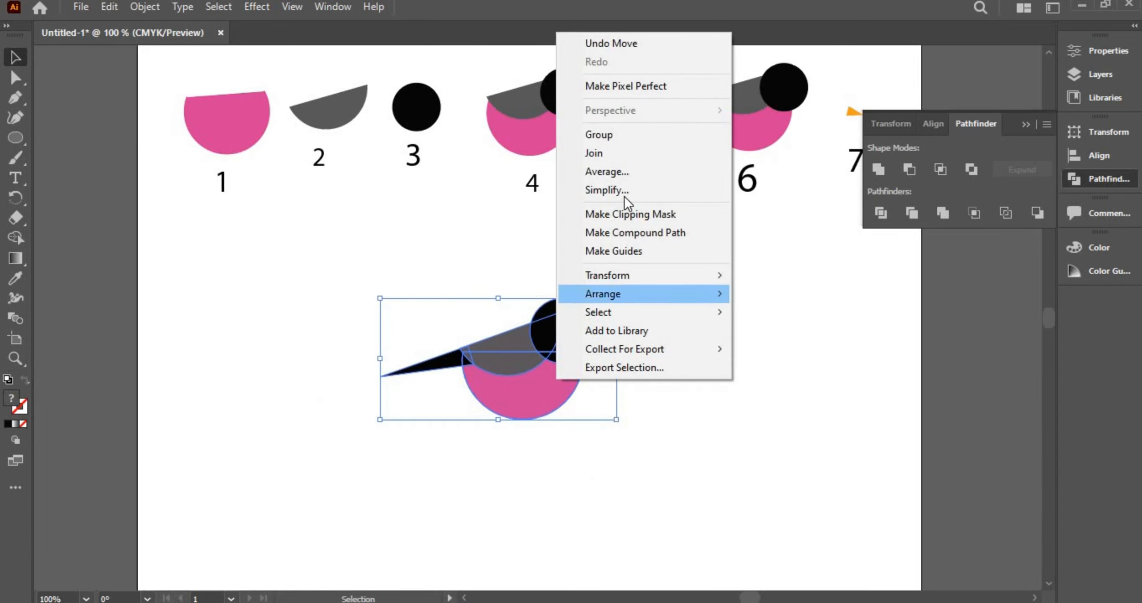
click(630, 134)
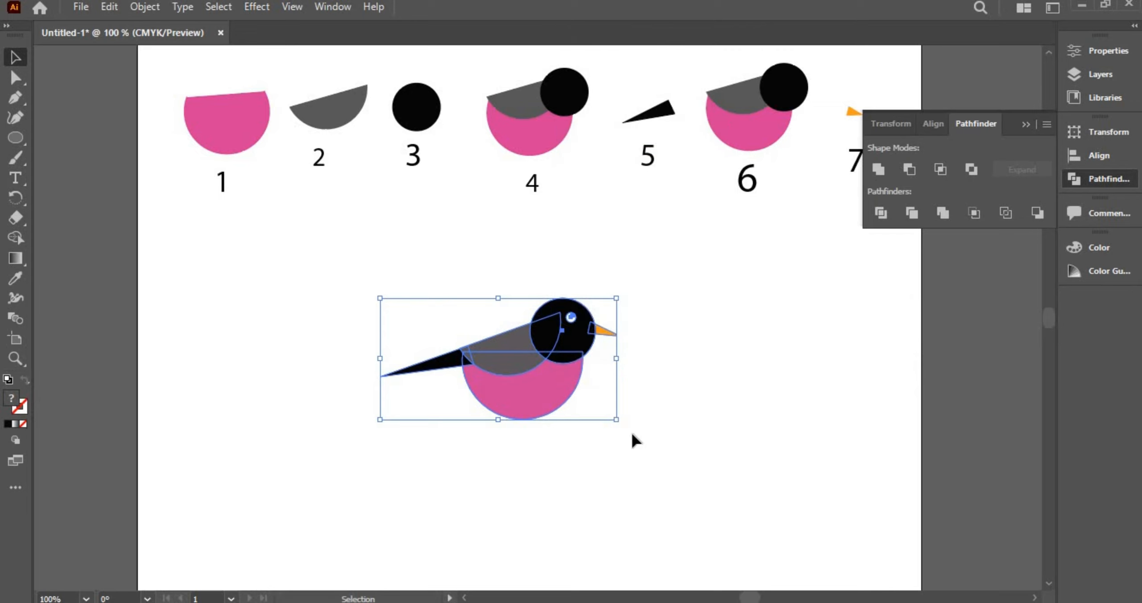
drag(619, 425, 727, 586)
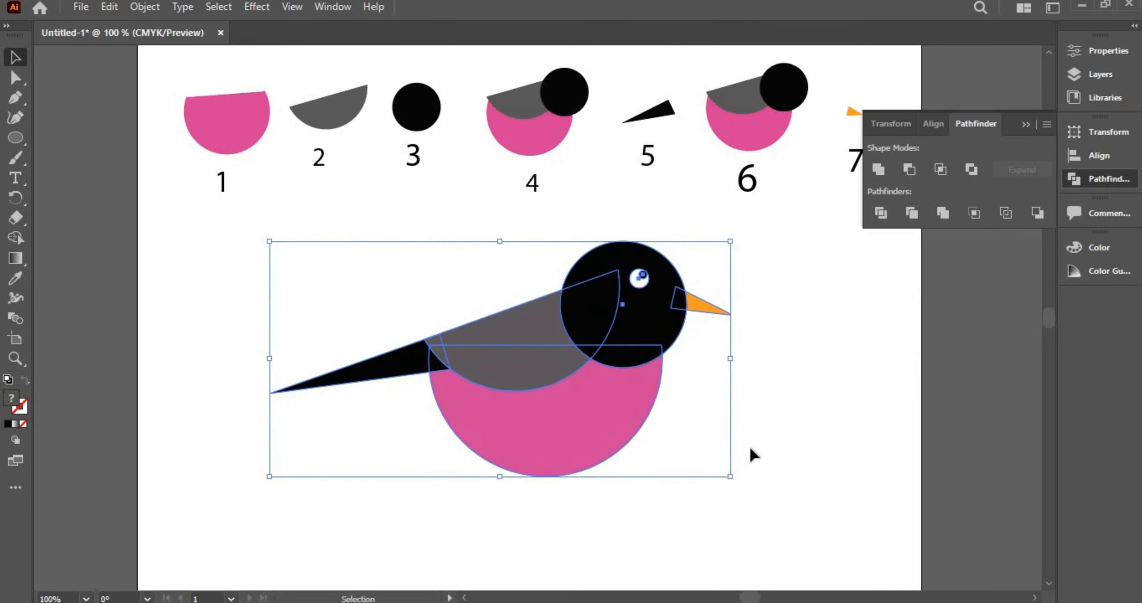
click(761, 455)
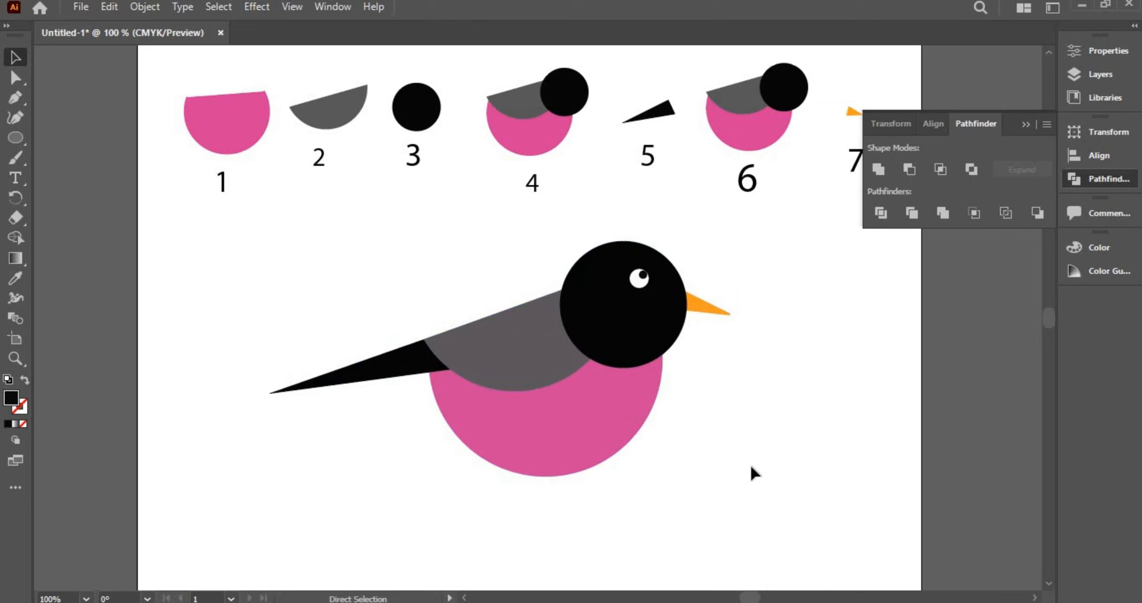
- Enlarge the grouped bird further to nearly the artboard's width and position it inside the artboard below the numbered reference stages
key(ctrl+minus)
drag(523, 402, 504, 407)
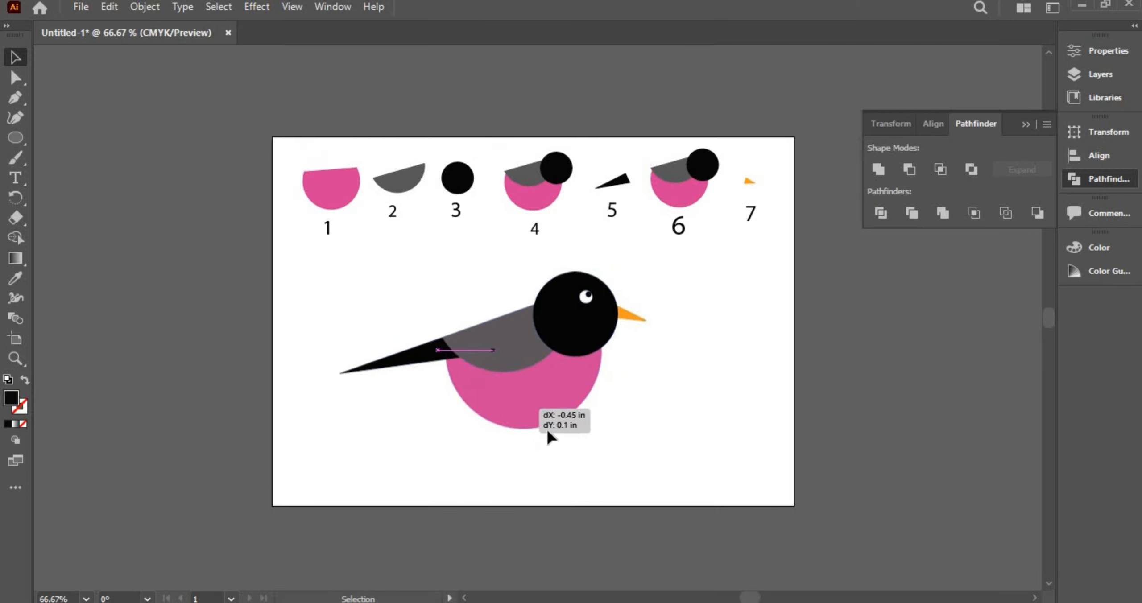
drag(649, 432, 723, 467)
click(759, 444)
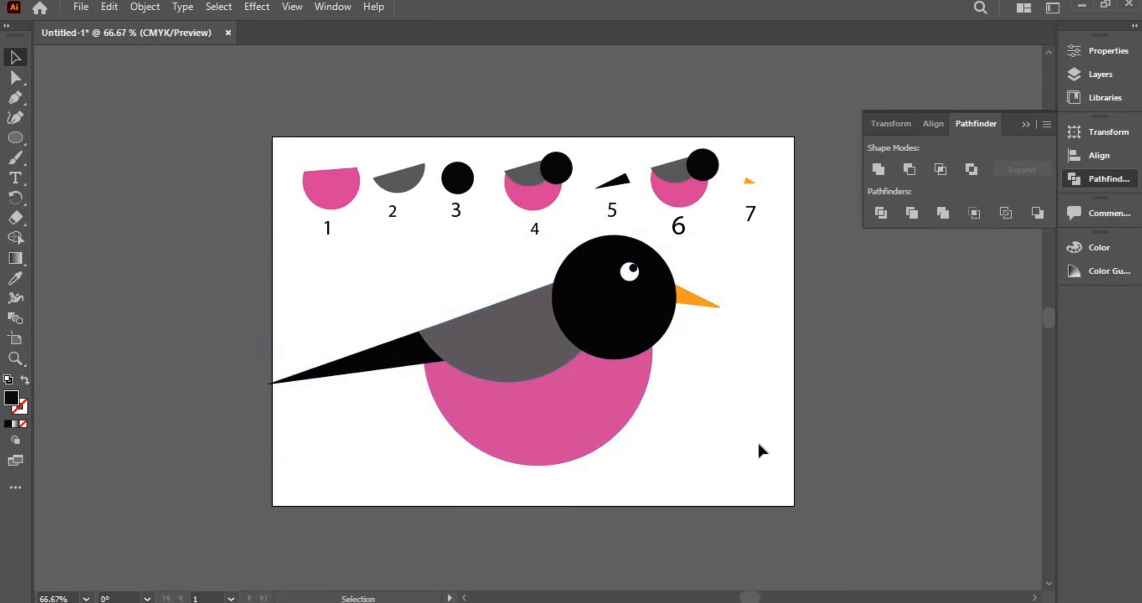
drag(573, 423, 588, 430)
click(783, 421)
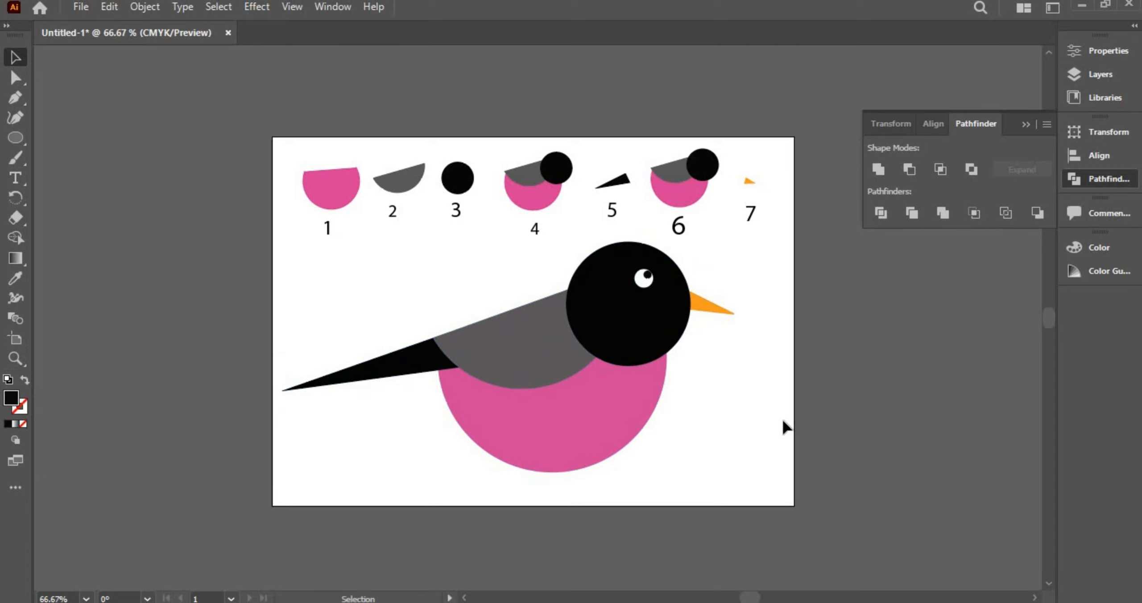